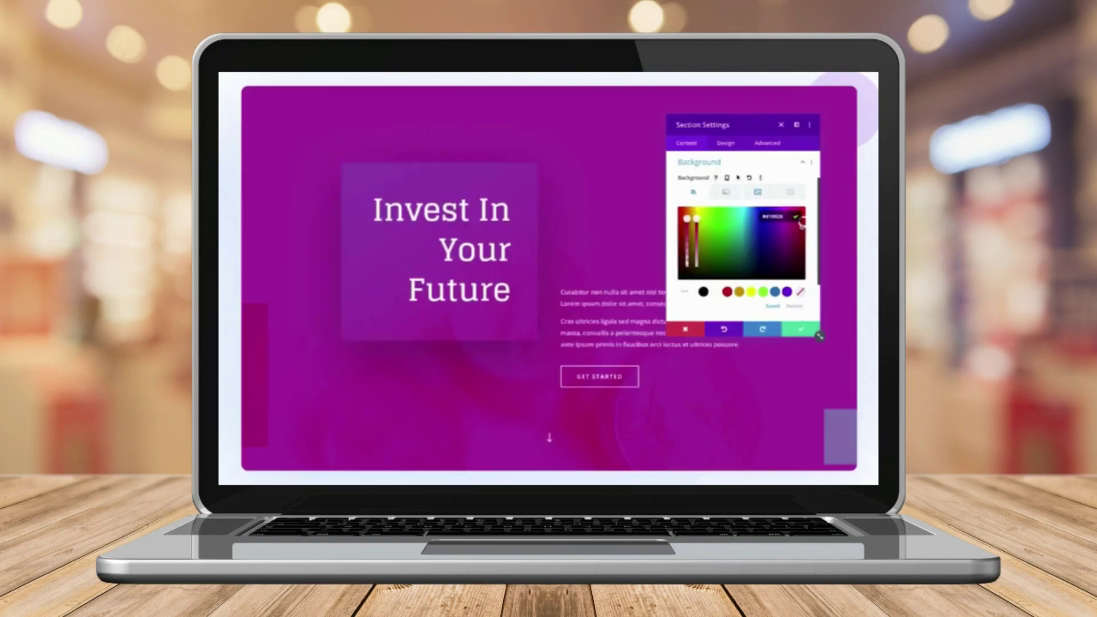
Turn the section background blue; make the heading box taller, text 100px, and letters wider-spaced.
{"action": "left_click_drag", "start_coordinate": [773, 269], "coordinate": [757, 203]}
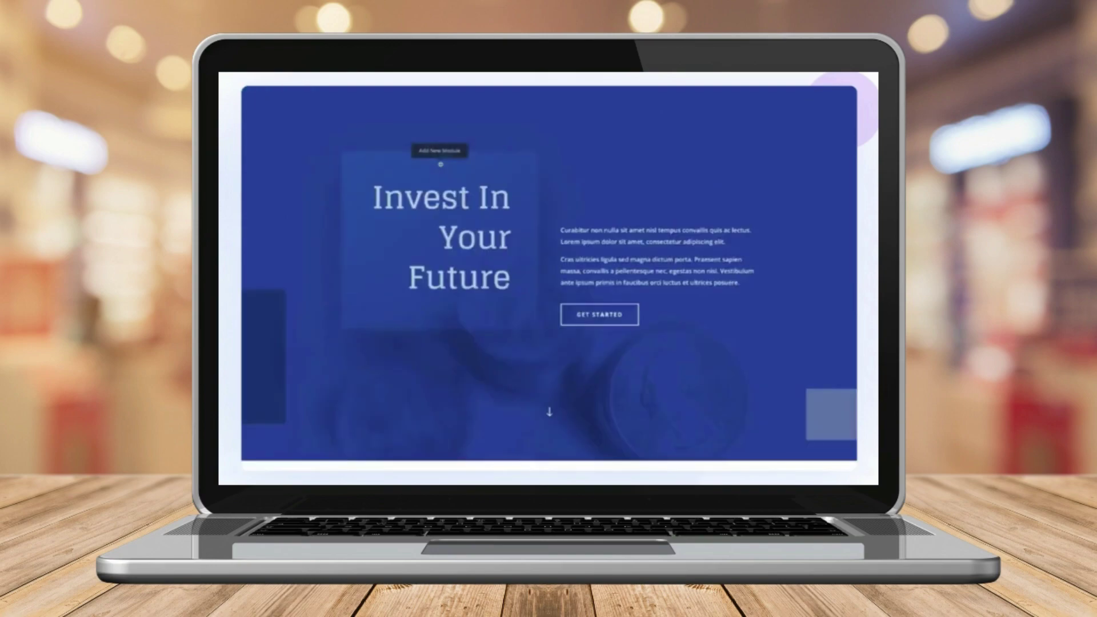
{"action": "left_click_drag", "start_coordinate": [433, 329], "coordinate": [422, 386]}
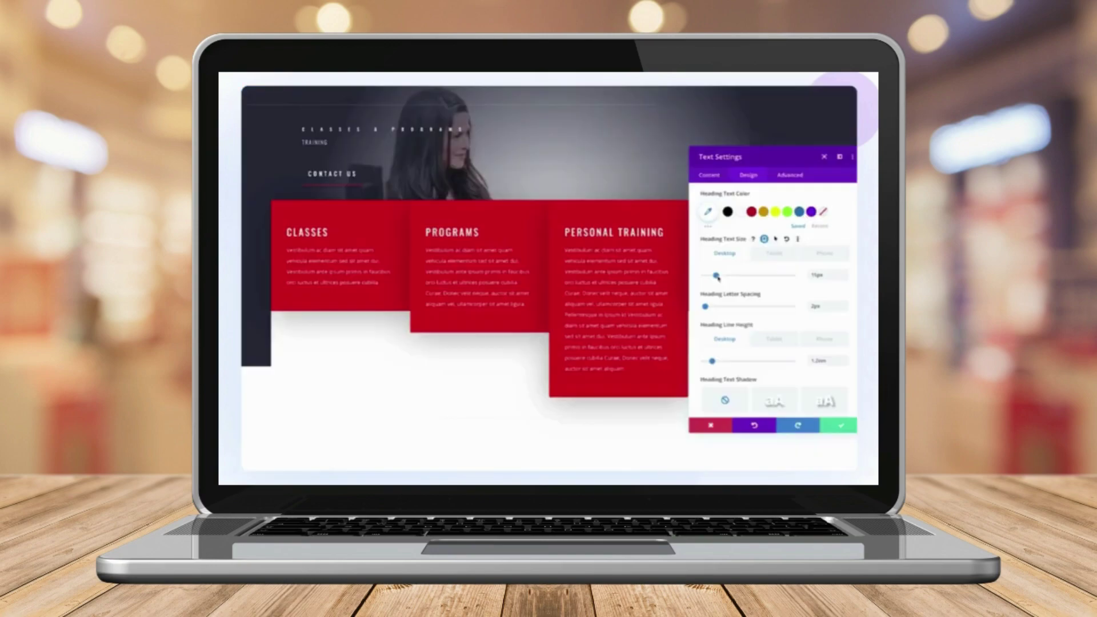
{"action": "left_click_drag", "start_coordinate": [718, 277], "coordinate": [792, 276]}
{"action": "left_click_drag", "start_coordinate": [705, 307], "coordinate": [743, 307]}
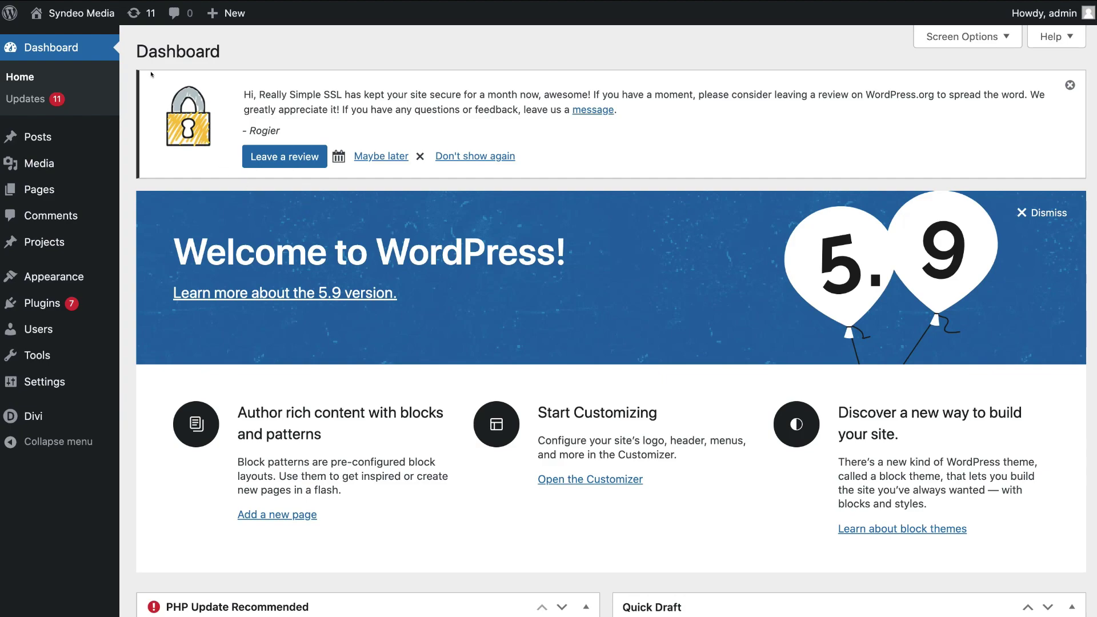
Visit the live Syndeo Media homepage, scroll down to Our Latest Work and back to the top.
{"action": "mouse_move", "coordinate": [92, 16]}
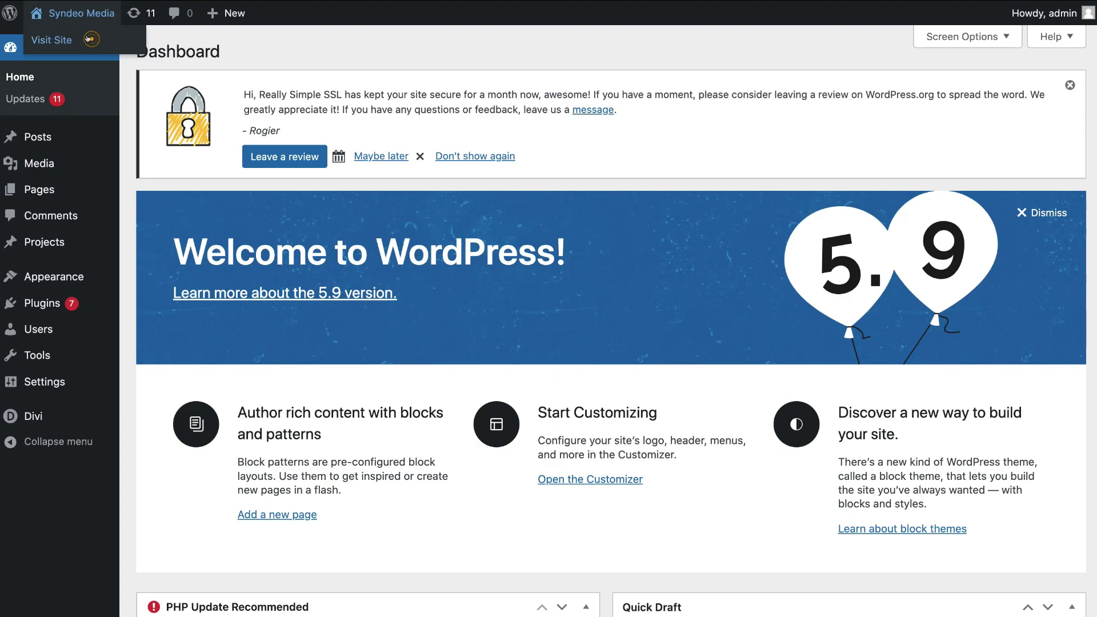
{"action": "left_click", "coordinate": [87, 39]}
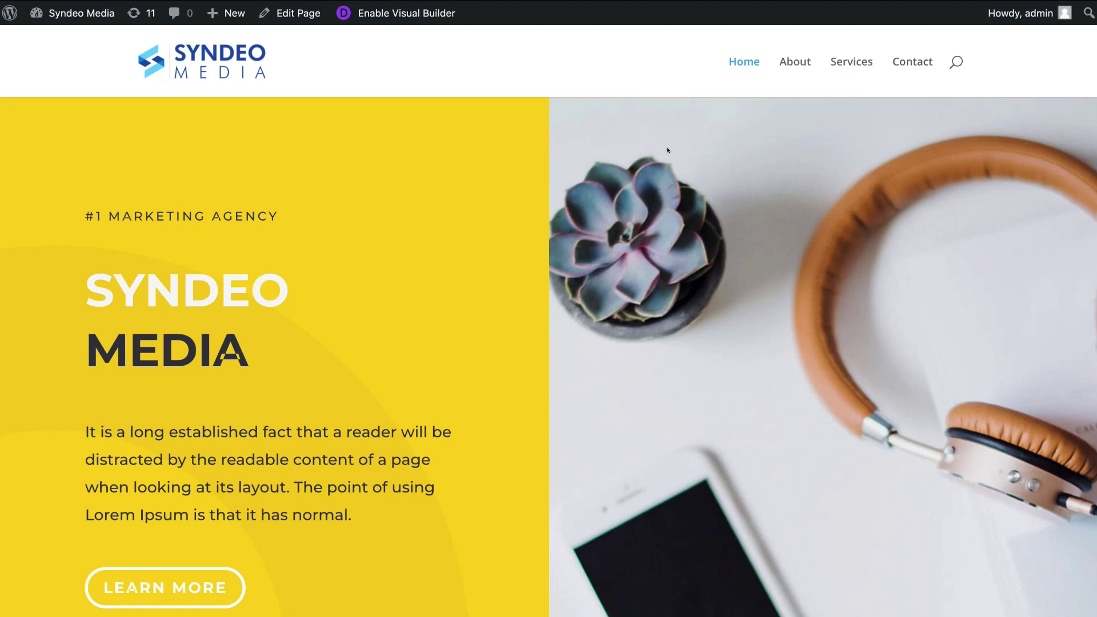
{"action": "scroll", "coordinate": [668, 151], "scroll_direction": "down", "scroll_amount": 10}
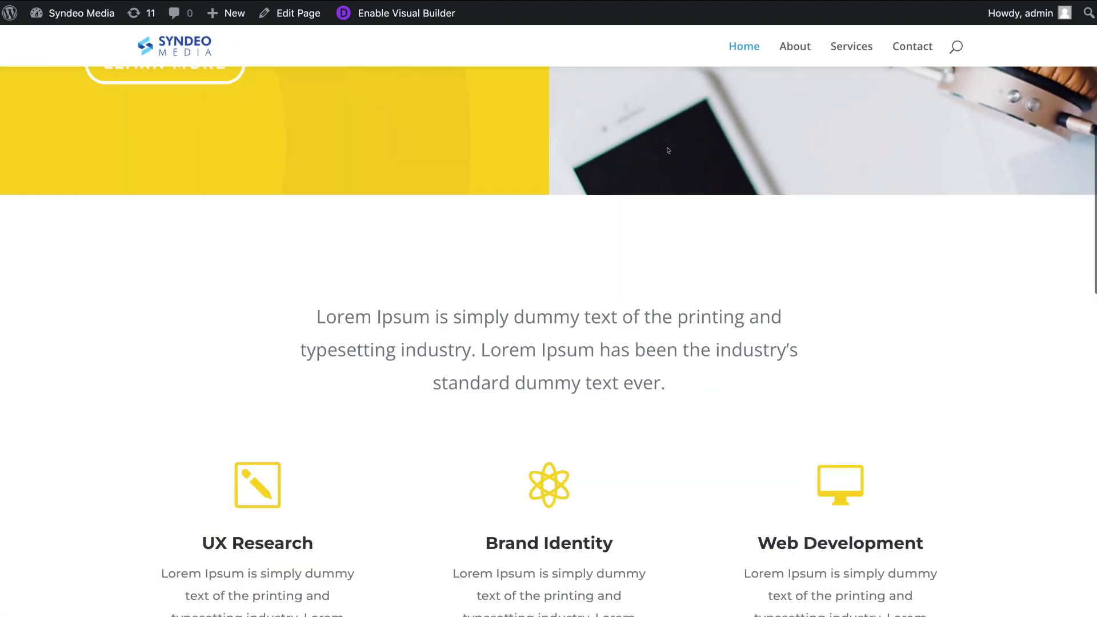
{"action": "scroll", "coordinate": [668, 151], "scroll_direction": "down", "scroll_amount": 5}
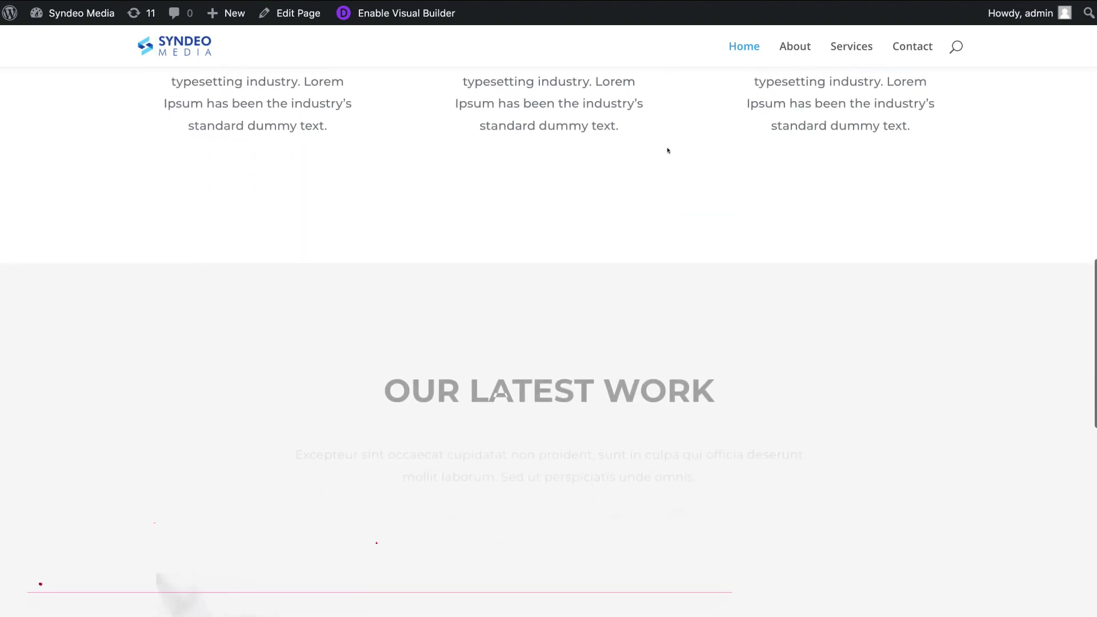
{"action": "scroll", "coordinate": [668, 150], "scroll_direction": "down", "scroll_amount": 6}
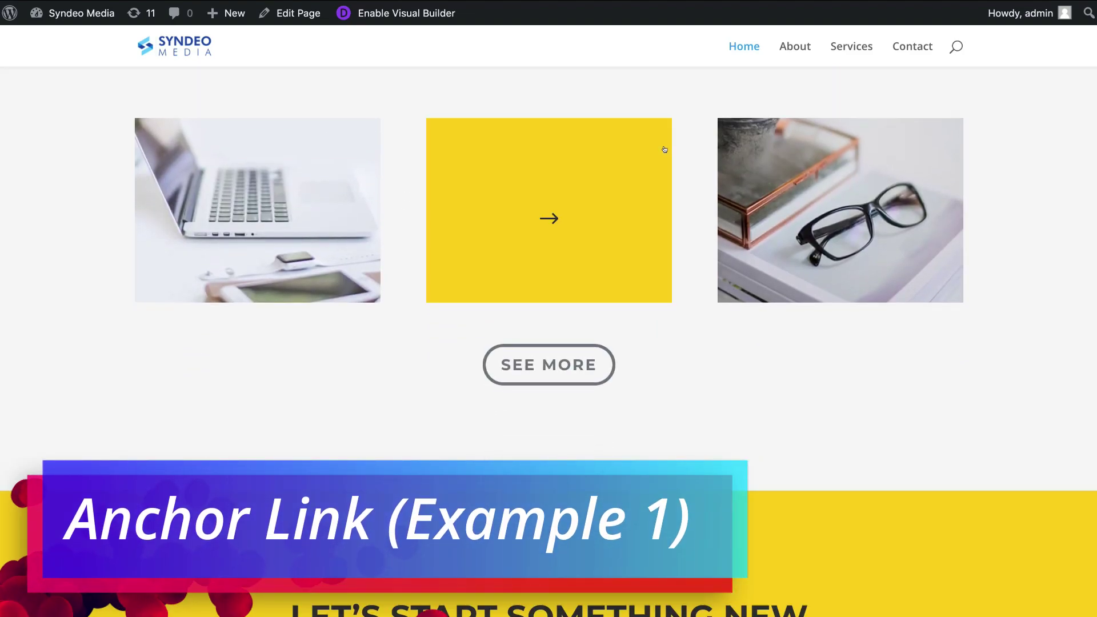
{"action": "scroll", "coordinate": [667, 151], "scroll_direction": "up", "scroll_amount": 4}
{"action": "scroll", "coordinate": [668, 150], "scroll_direction": "up", "scroll_amount": 14}
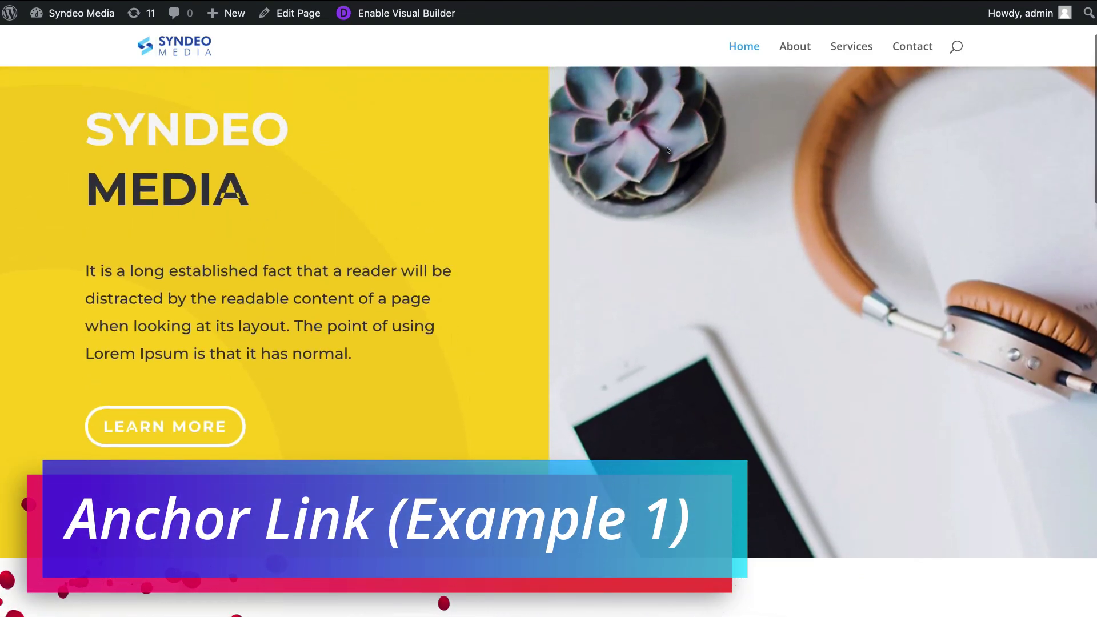
{"action": "scroll", "coordinate": [668, 150], "scroll_direction": "up", "scroll_amount": 3}
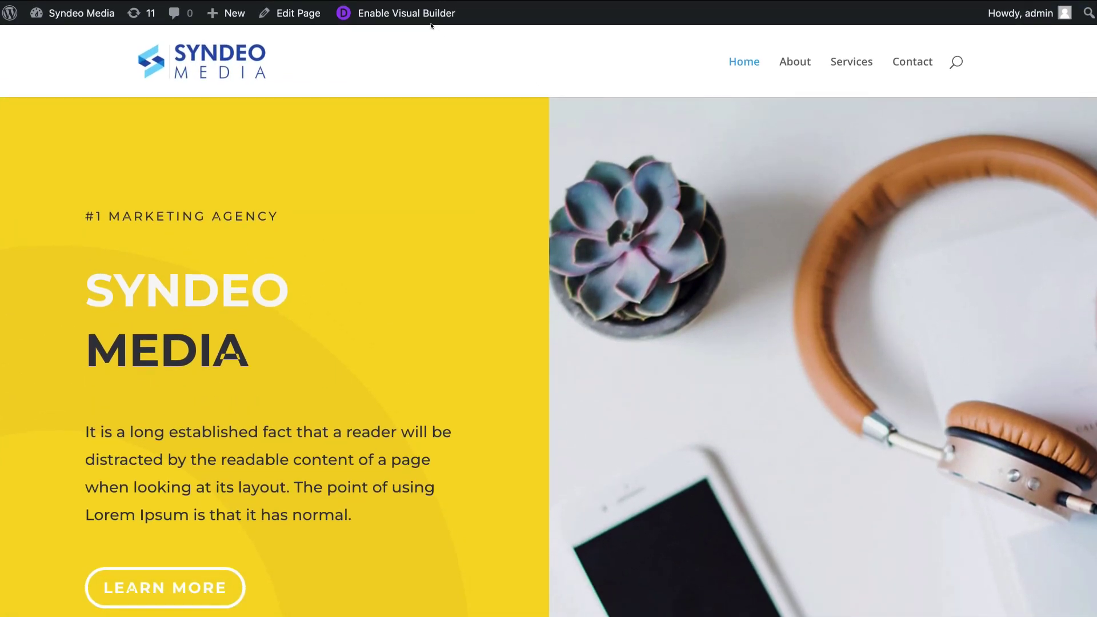
Enable the Visual Builder and open the OUR LATEST WORK heading module's settings.
{"action": "left_click", "coordinate": [424, 15]}
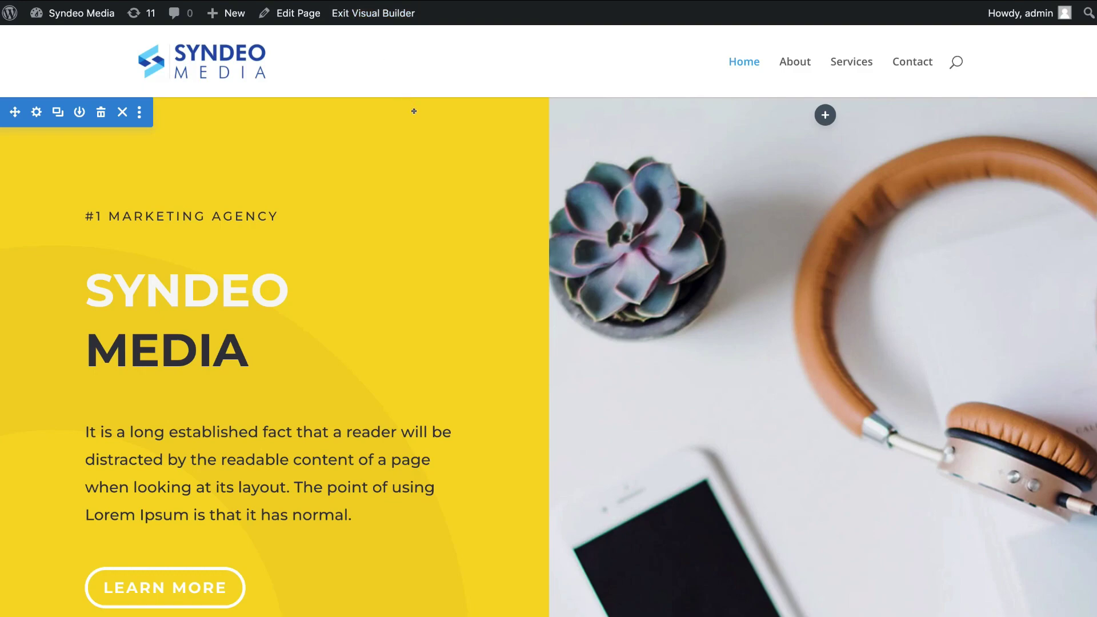
{"action": "scroll", "coordinate": [646, 211], "scroll_direction": "down", "scroll_amount": 12}
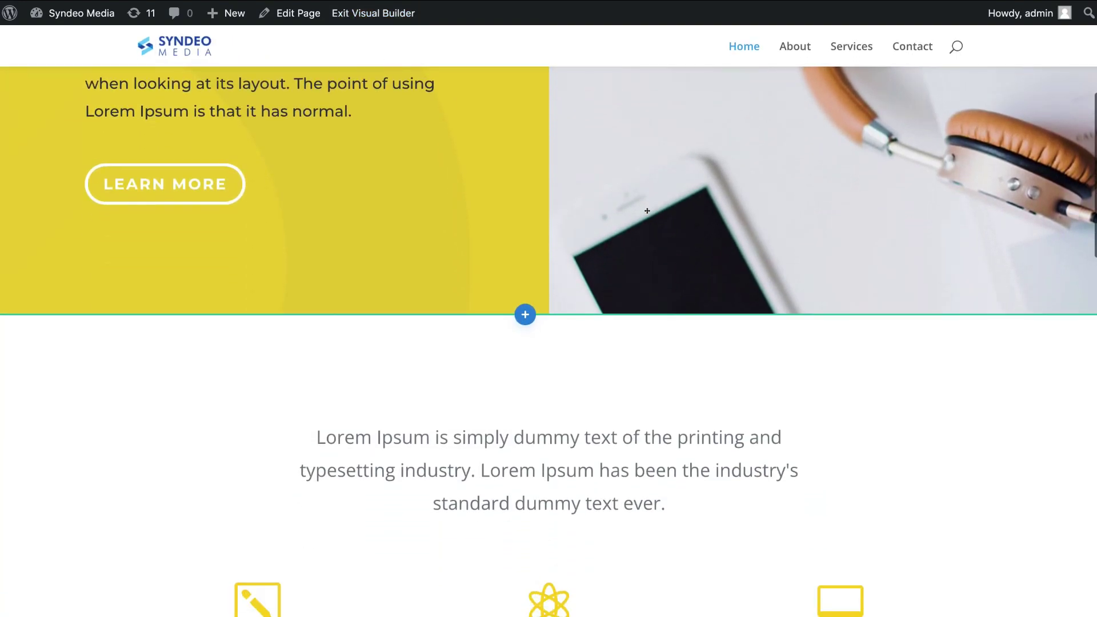
{"action": "scroll", "coordinate": [646, 214], "scroll_direction": "down", "scroll_amount": 7}
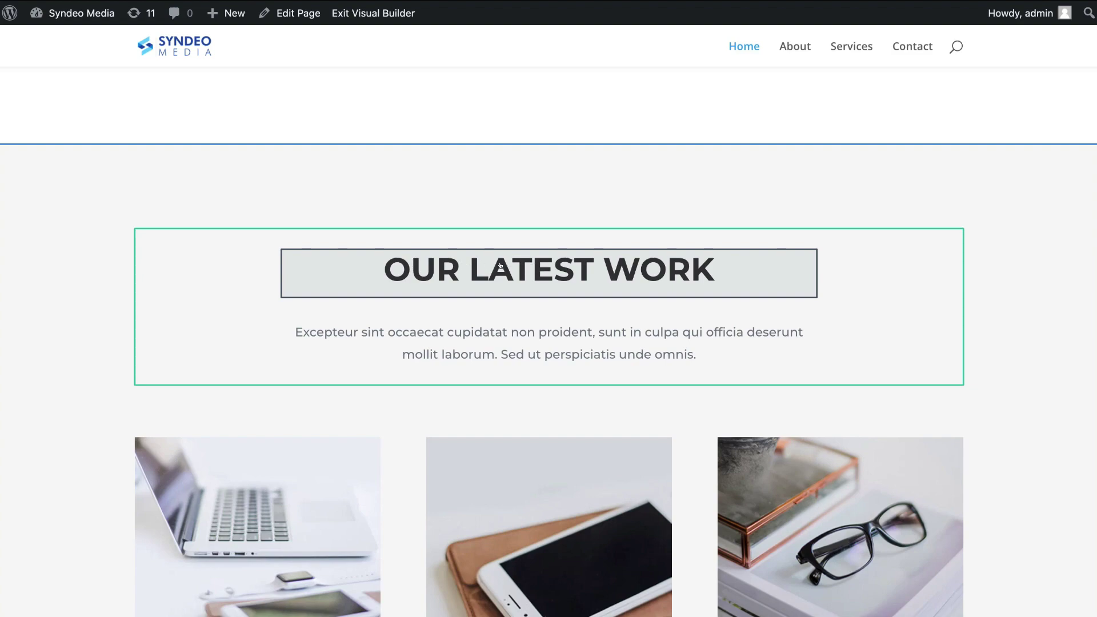
{"action": "scroll", "coordinate": [500, 266], "scroll_direction": "down", "scroll_amount": 1}
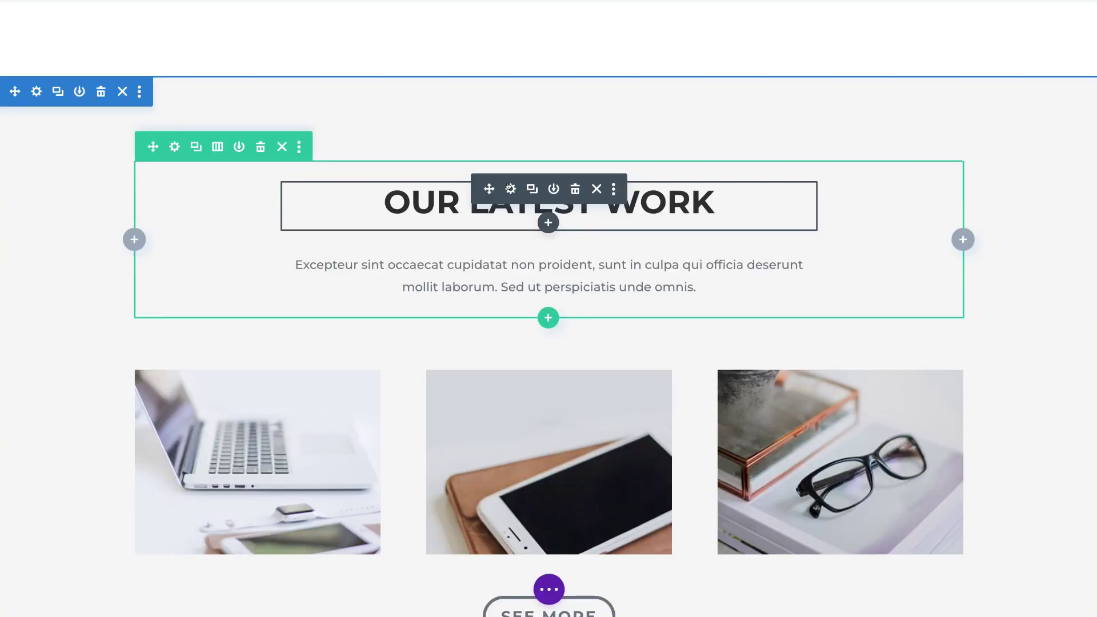
{"action": "left_click", "coordinate": [510, 188]}
Set the heading's CSS ID to our-latest-work under Advanced > CSS ID & Classes and apply it.
{"action": "left_click", "coordinate": [848, 182]}
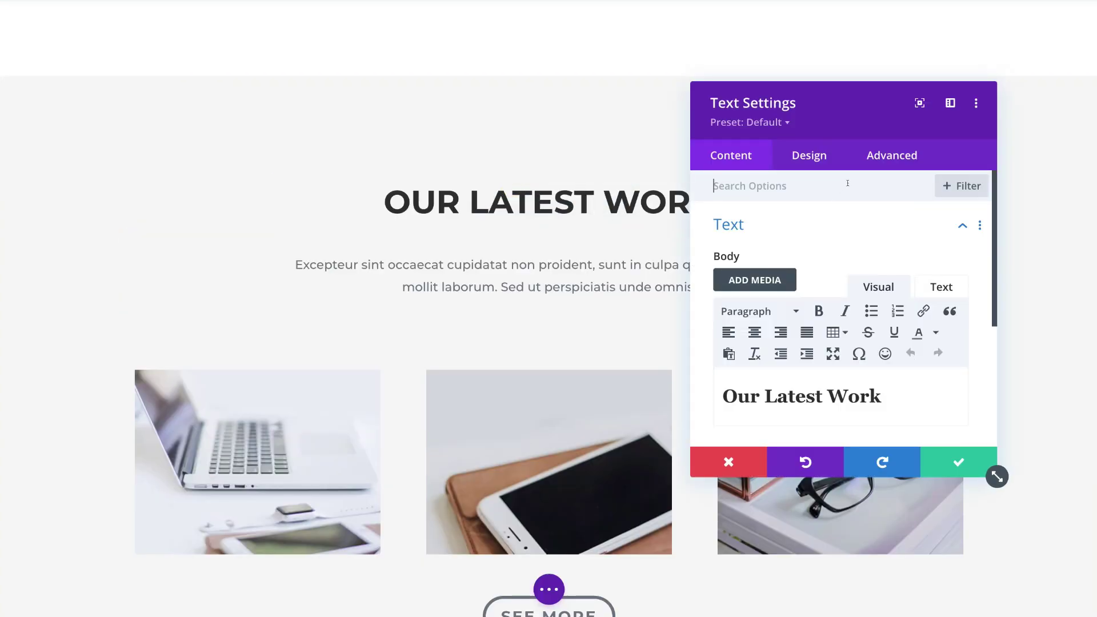
{"action": "left_click", "coordinate": [879, 157]}
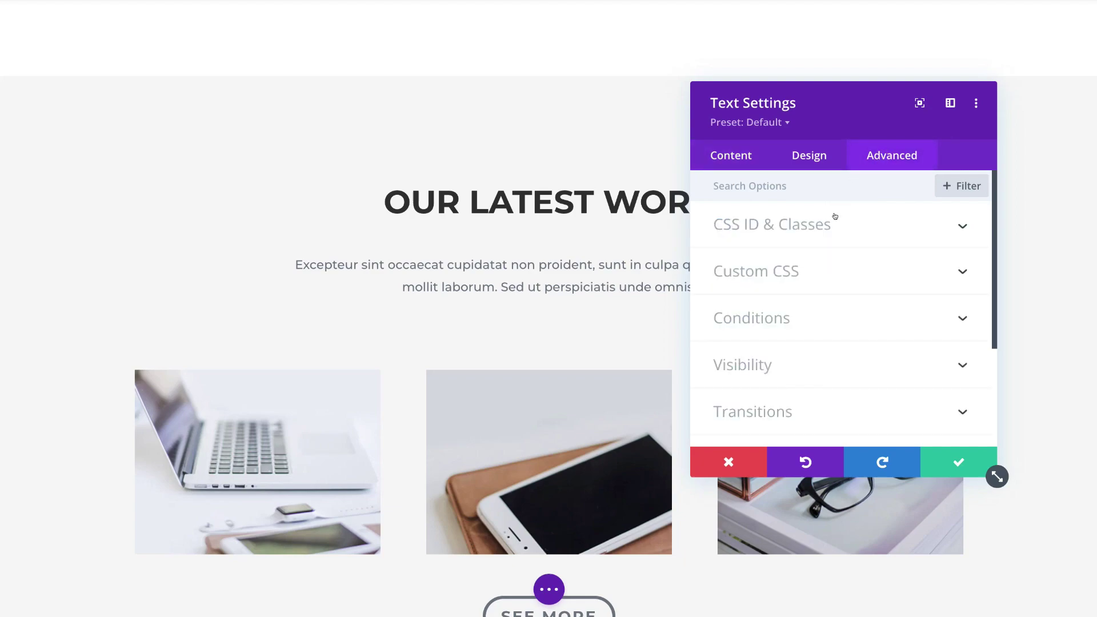
{"action": "left_click", "coordinate": [869, 217]}
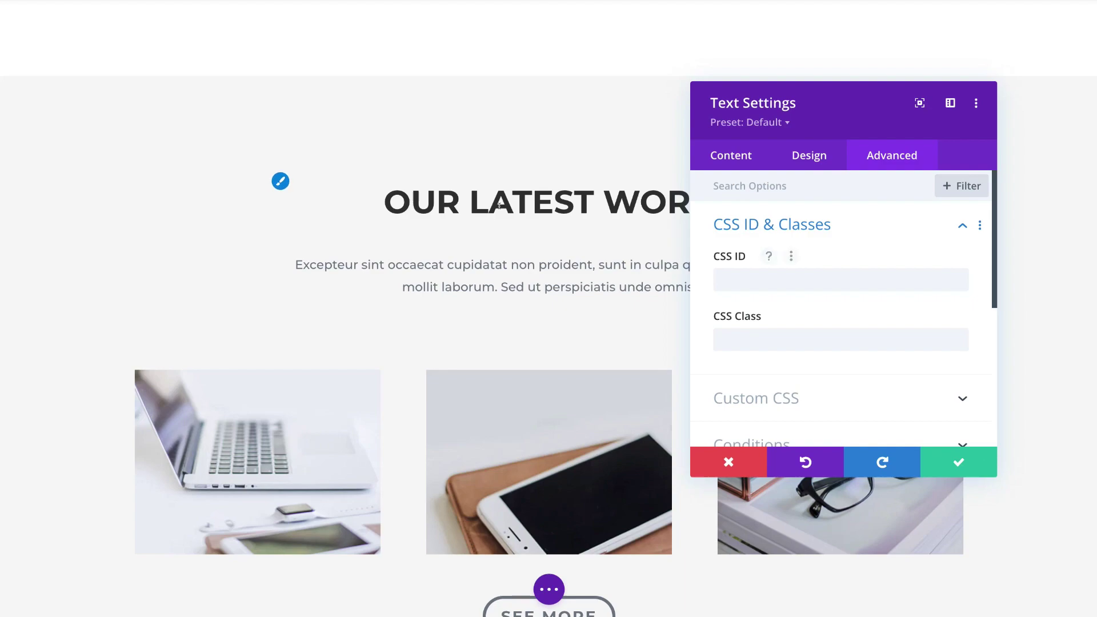
{"action": "left_click", "coordinate": [724, 274]}
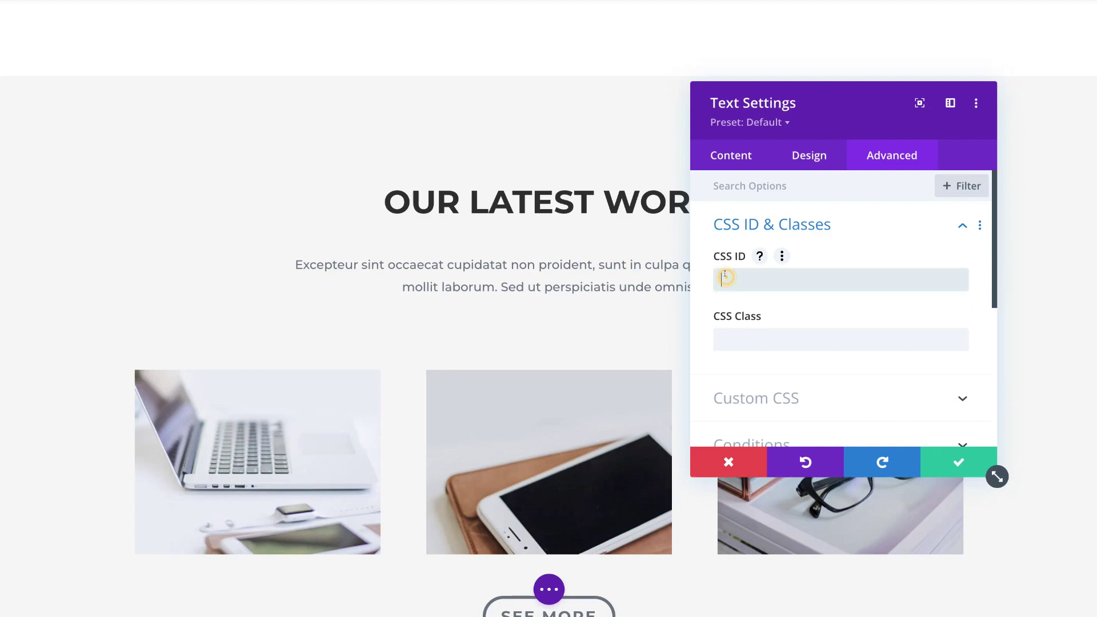
{"action": "type", "text": "our-latest-work"}
{"action": "key", "text": "BackSpace"}
{"action": "key", "text": "BackSpace"}
{"action": "key", "text": "BackSpace"}
{"action": "key", "text": "BackSpace"}
{"action": "type", "text": "-work"}
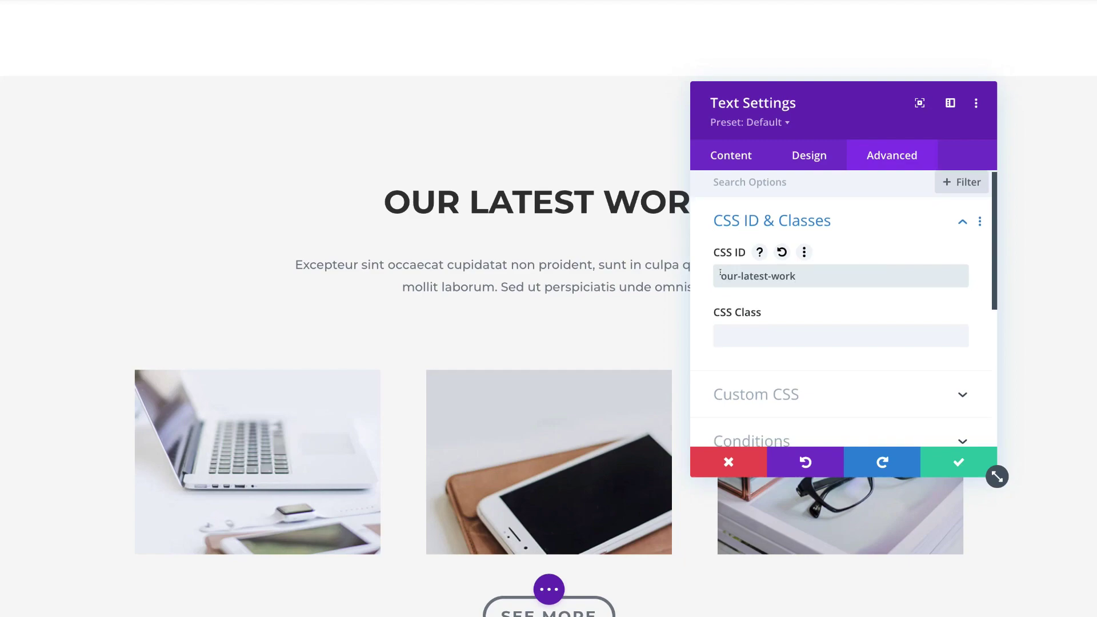
{"action": "left_click_drag", "start_coordinate": [718, 274], "coordinate": [796, 273]}
{"action": "left_click", "coordinate": [797, 274]}
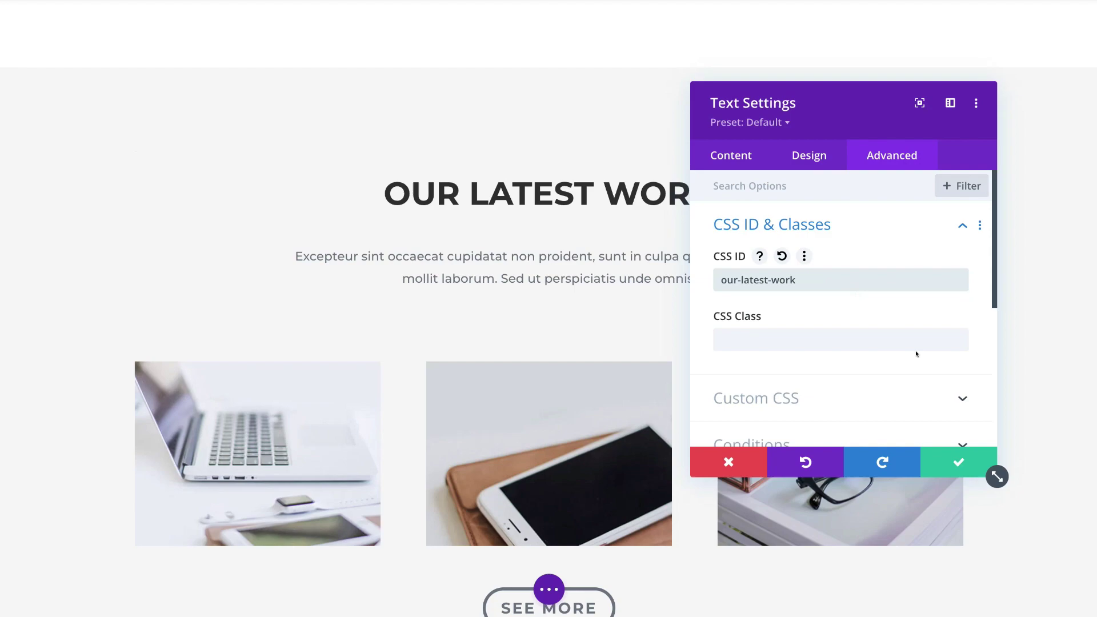
{"action": "left_click", "coordinate": [932, 458]}
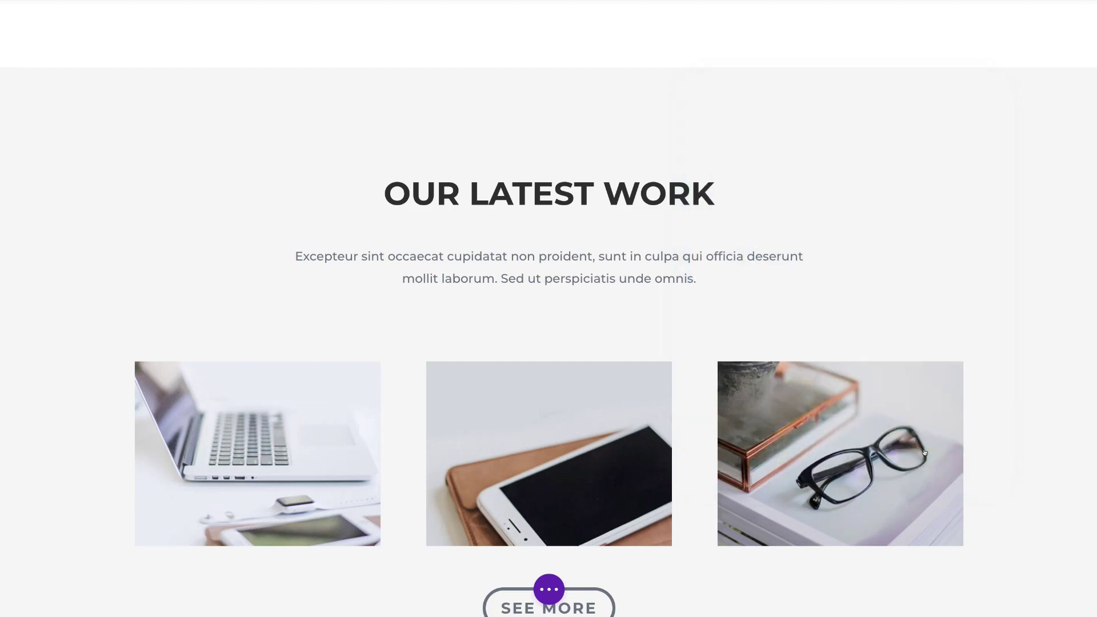
{"action": "left_click", "coordinate": [545, 587]}
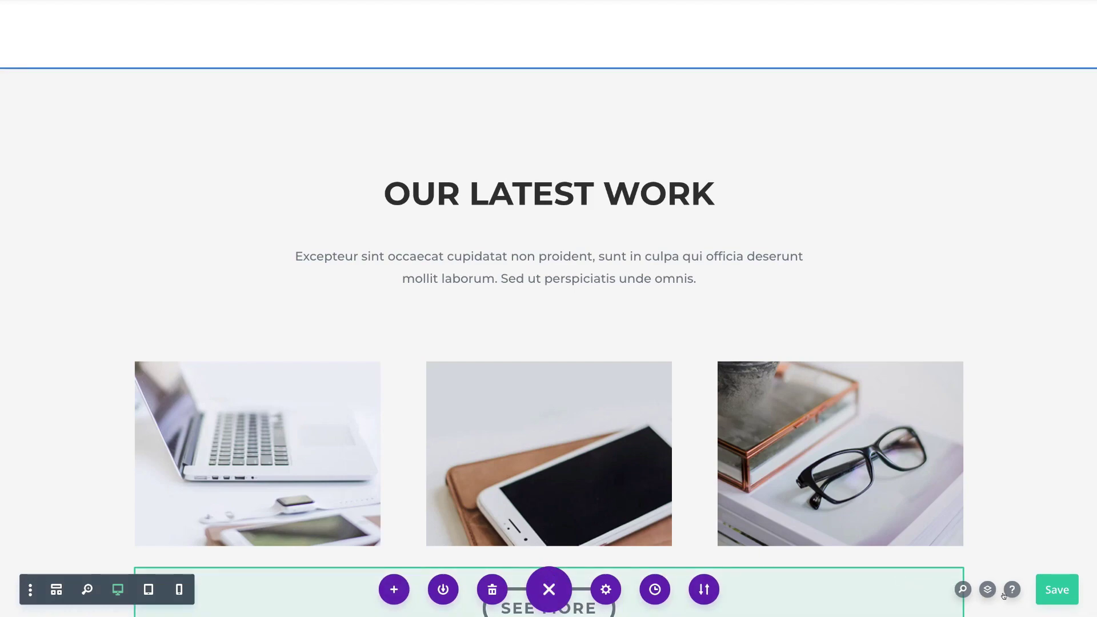
Save the homepage edits and switch to the WordPress admin Dashboard from the site-name menu.
{"action": "left_click", "coordinate": [1058, 589]}
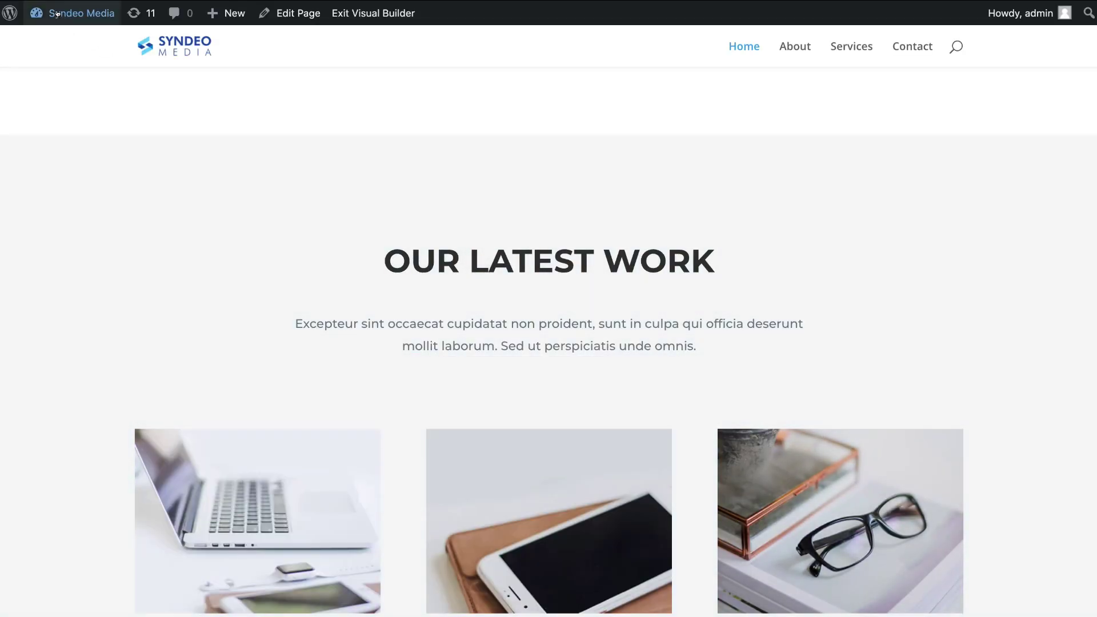
{"action": "mouse_move", "coordinate": [72, 13]}
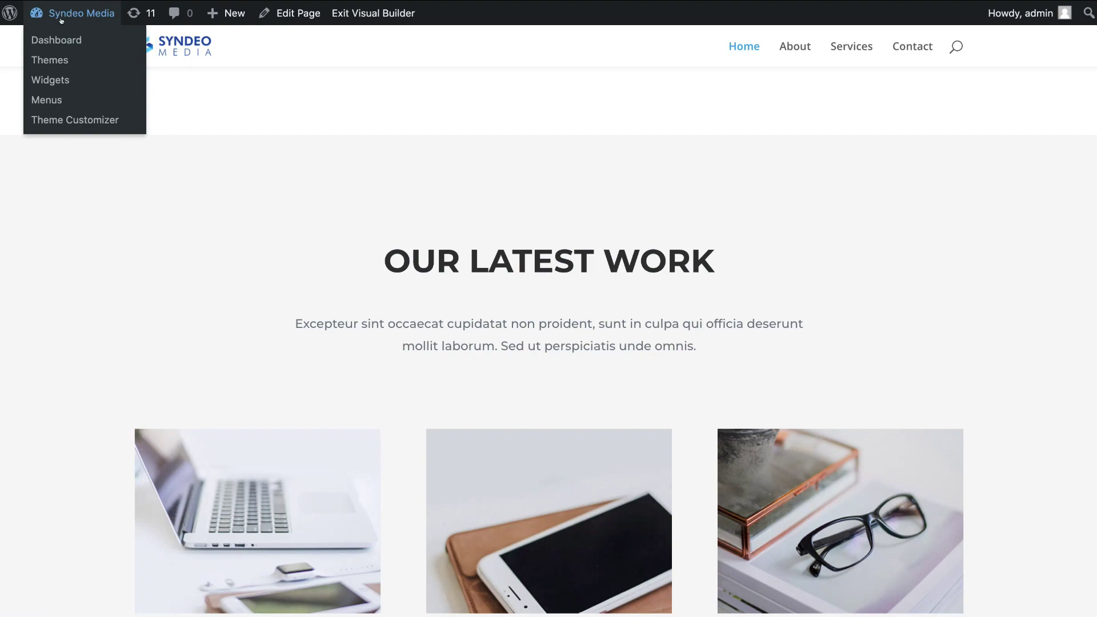
{"action": "left_click", "coordinate": [87, 38]}
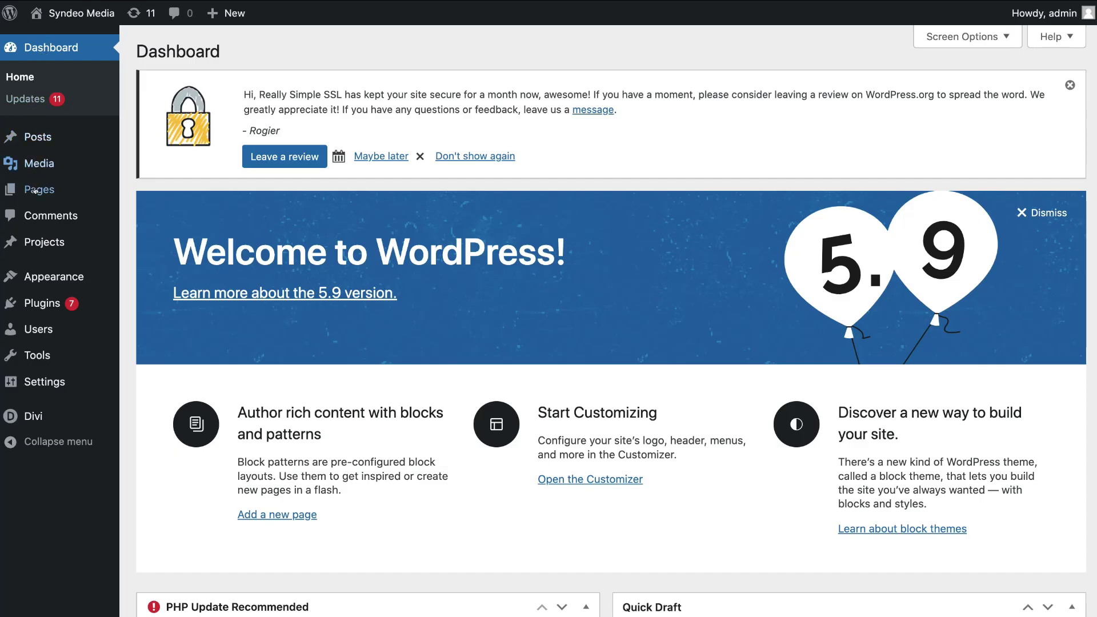
{"action": "mouse_move", "coordinate": [45, 275]}
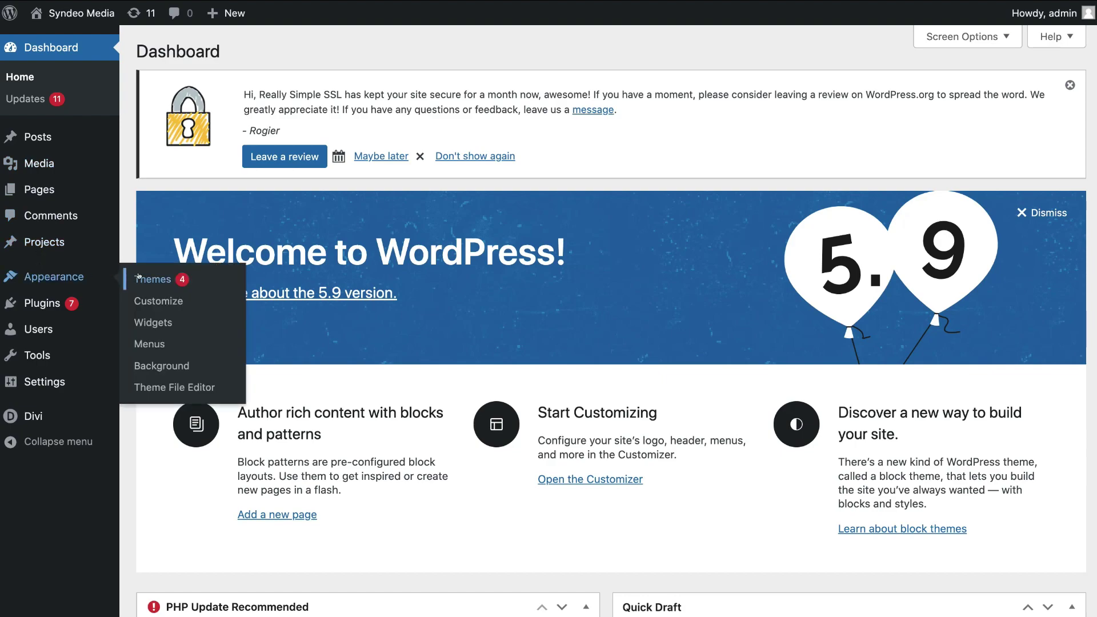
In Menus, add a custom link 'Our Work' pointing to #our-latest-work.
{"action": "left_click", "coordinate": [177, 339]}
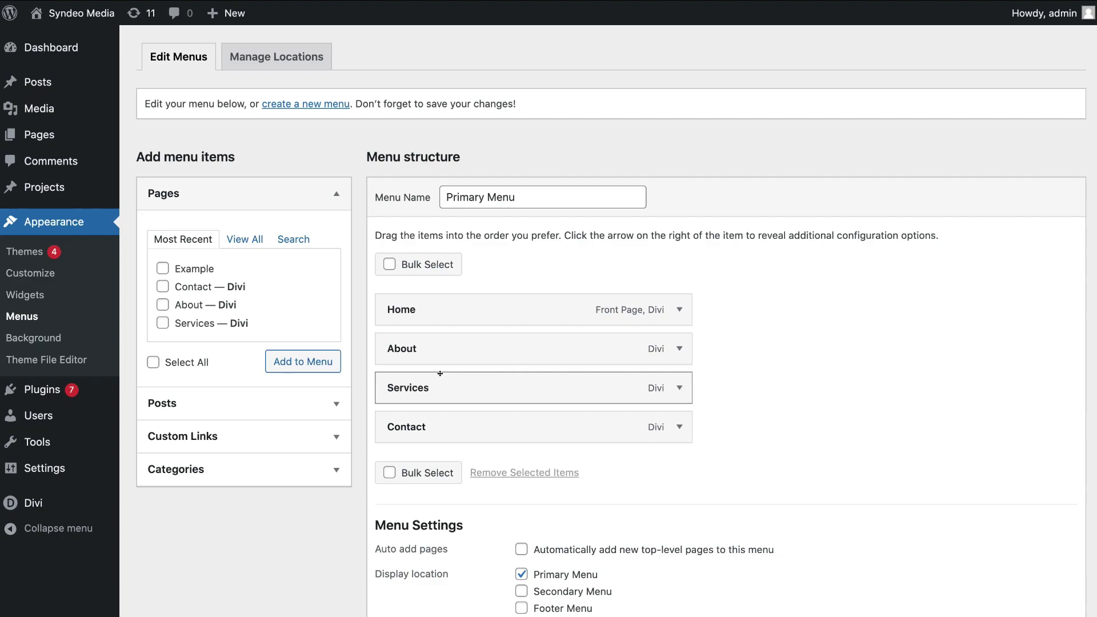
{"action": "left_click", "coordinate": [273, 438]}
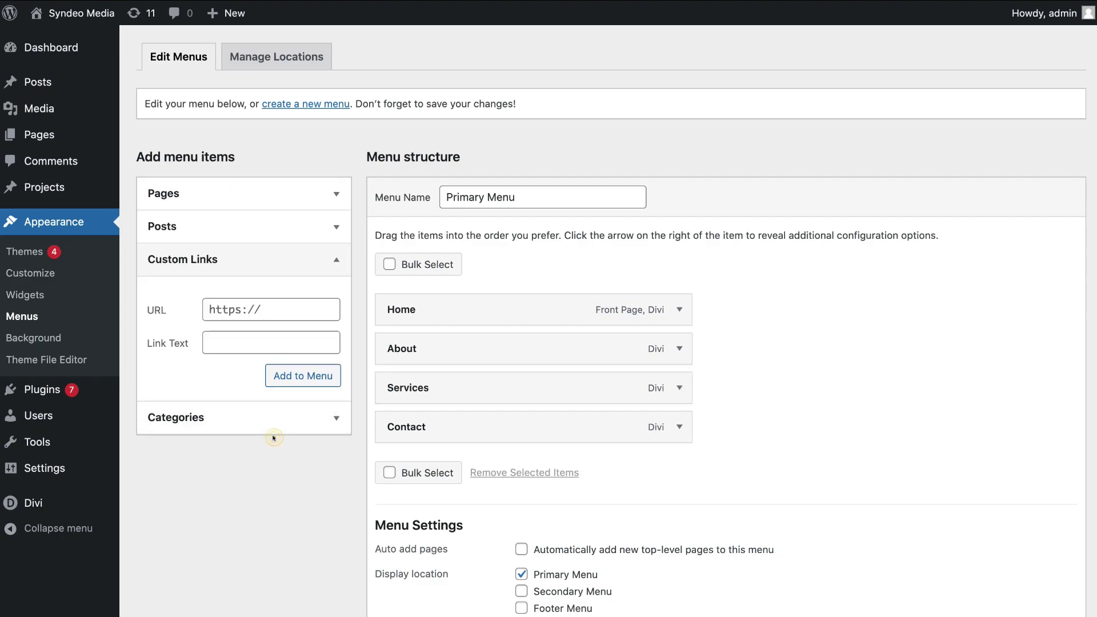
{"action": "left_click", "coordinate": [250, 310]}
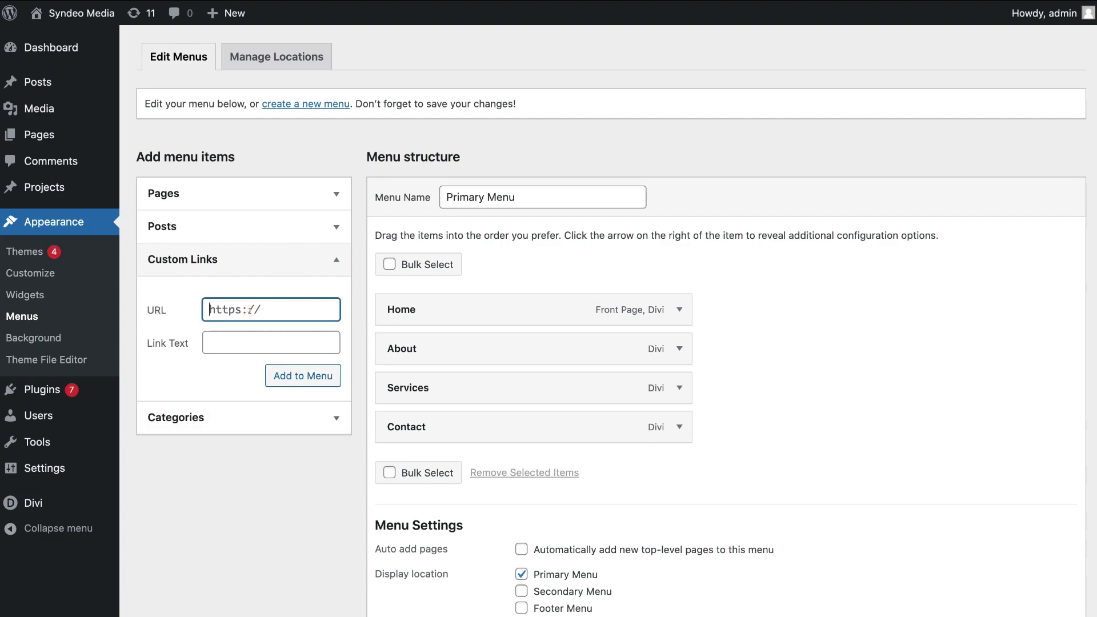
{"action": "type", "text": "#our-latest-work"}
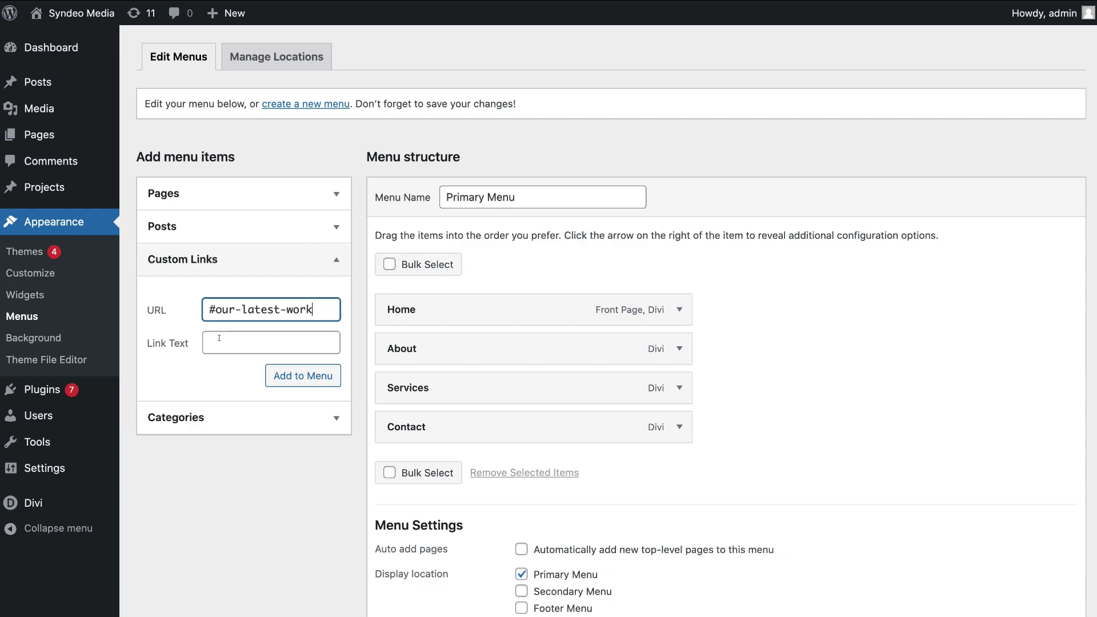
{"action": "left_click", "coordinate": [219, 338]}
{"action": "type", "text": "Our Work"}
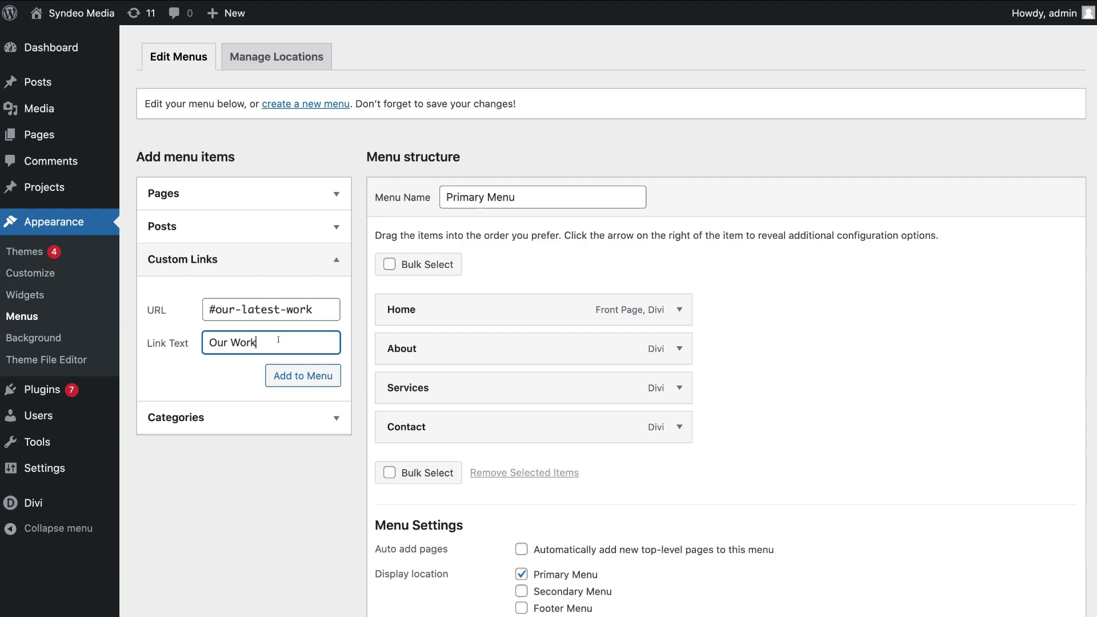
{"action": "left_click", "coordinate": [301, 376]}
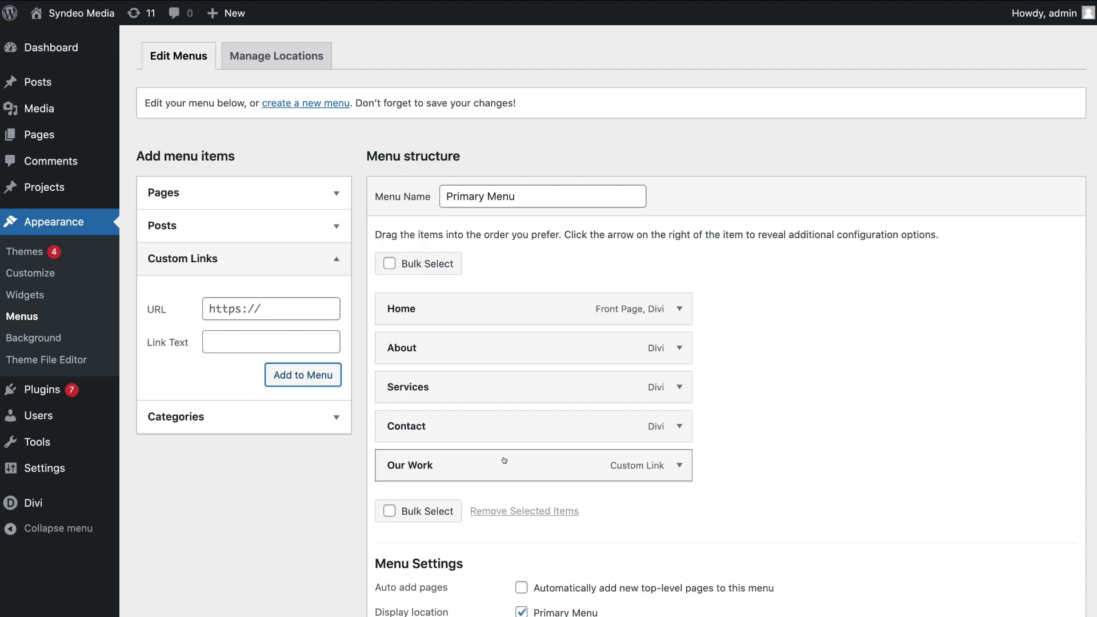
Move Our Work to sit right after About and save the Primary Menu.
{"action": "left_click_drag", "start_coordinate": [509, 455], "coordinate": [505, 380]}
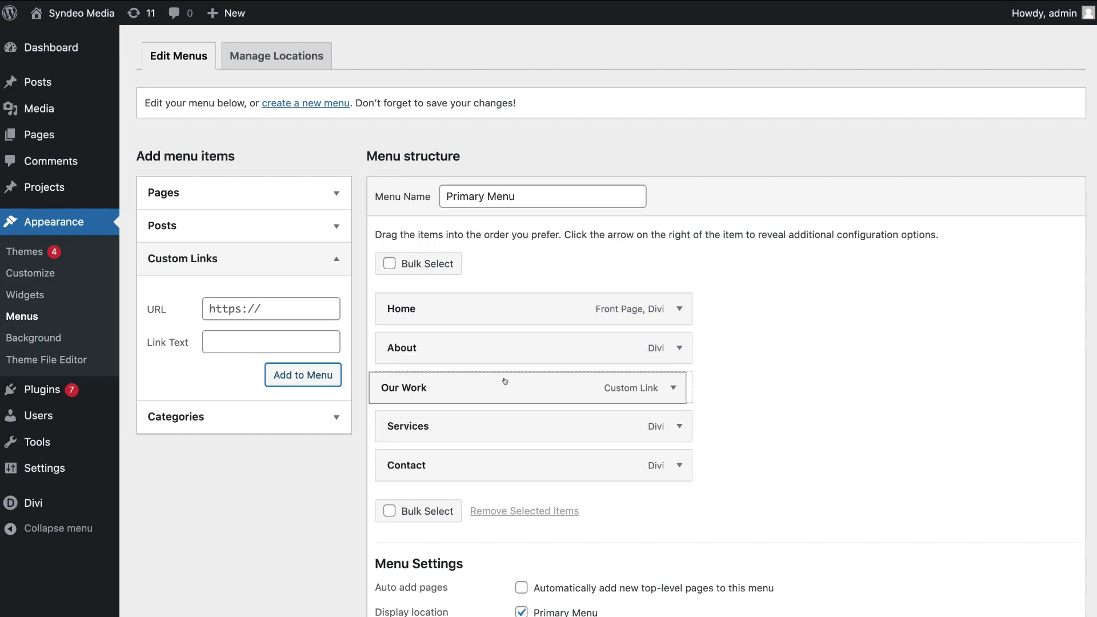
{"action": "scroll", "coordinate": [508, 377], "scroll_direction": "down", "scroll_amount": 2}
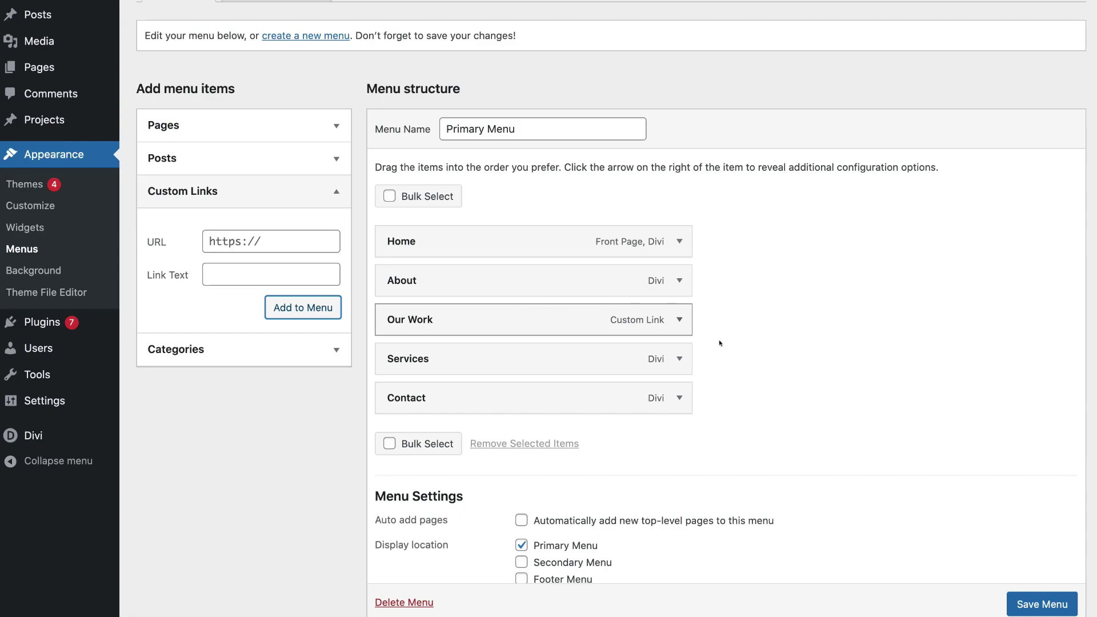
{"action": "left_click", "coordinate": [1035, 604]}
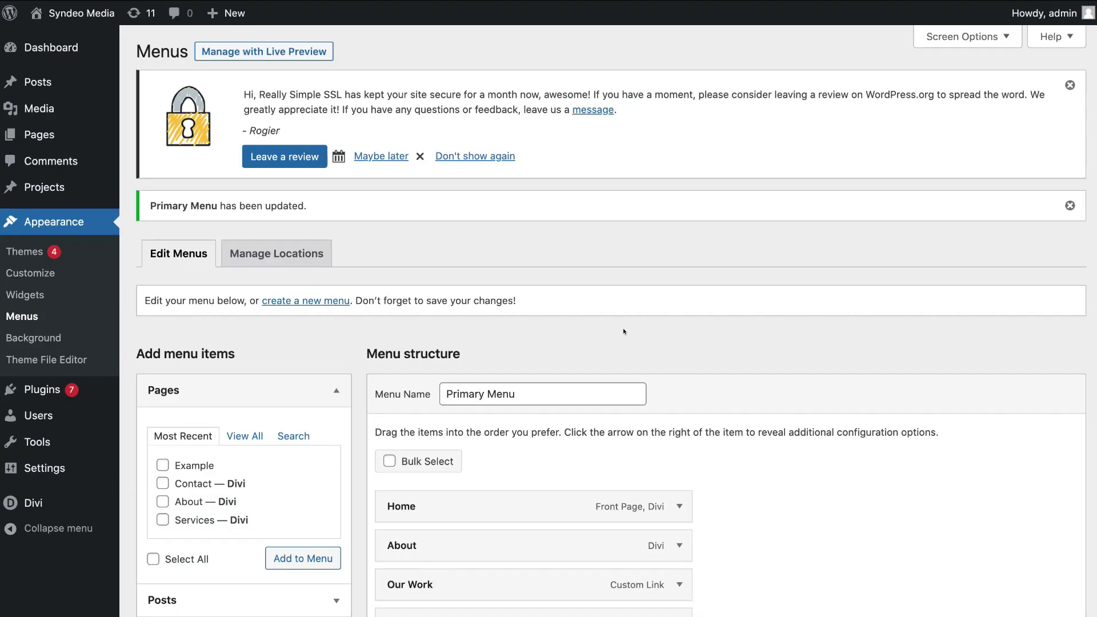
Visit the live site and use the Our Work menu link to reach Our Latest Work.
{"action": "mouse_move", "coordinate": [69, 16]}
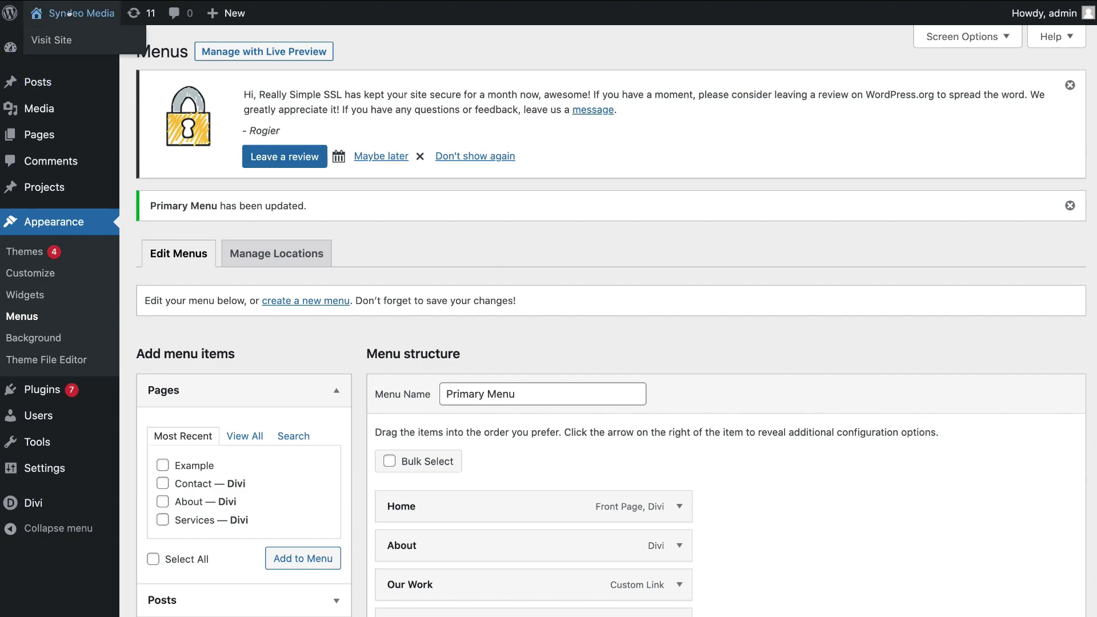
{"action": "left_click", "coordinate": [82, 38]}
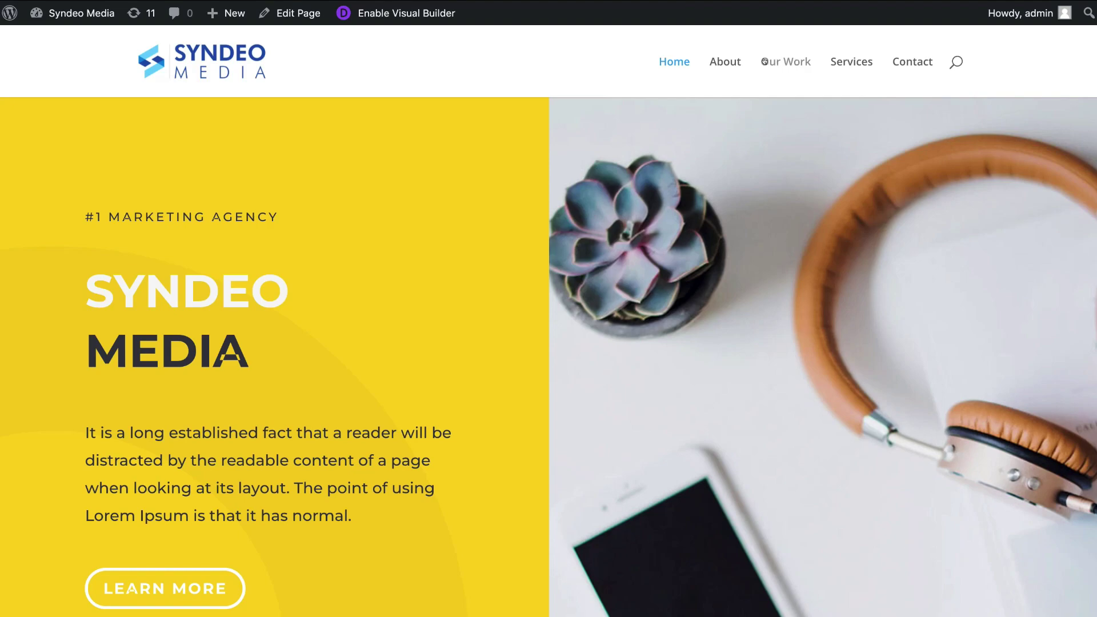
{"action": "left_click", "coordinate": [788, 60]}
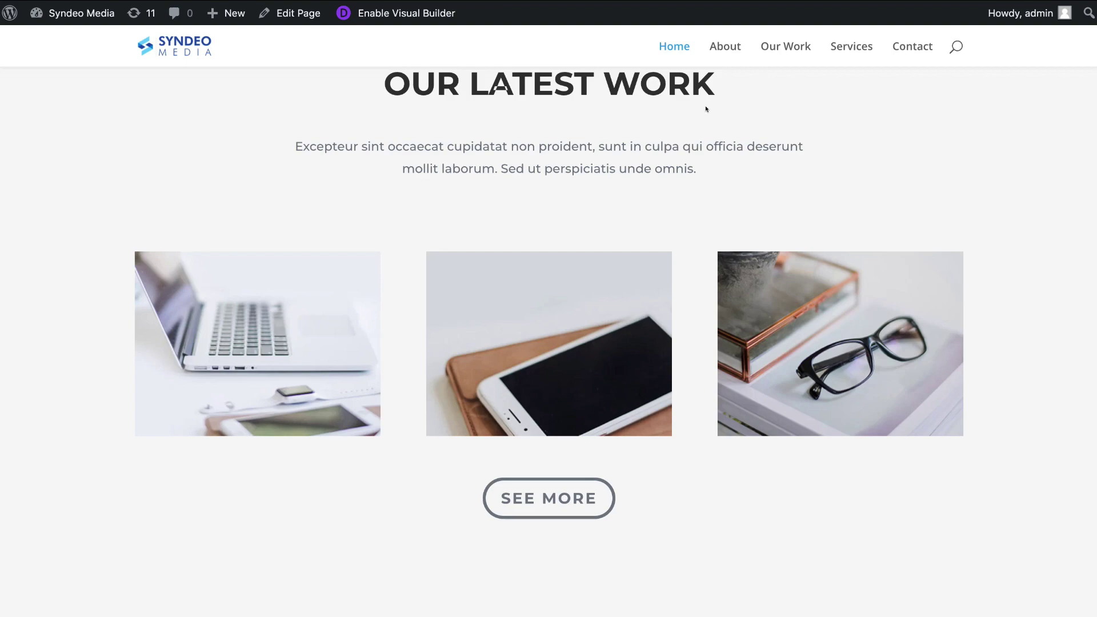
{"action": "scroll", "coordinate": [706, 110], "scroll_direction": "up", "scroll_amount": 10}
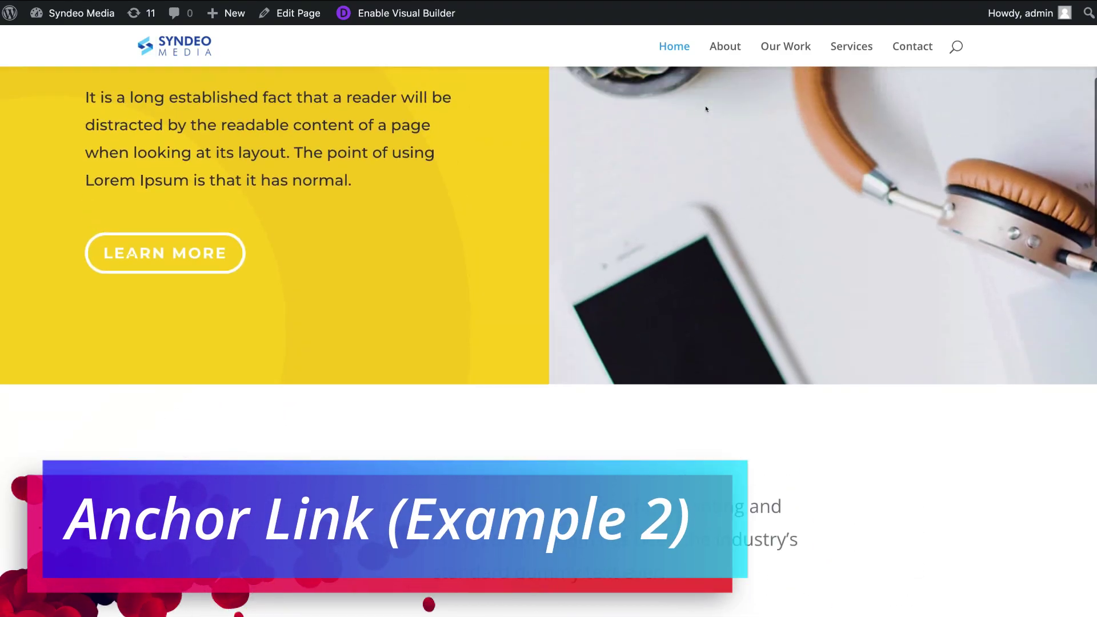
{"action": "scroll", "coordinate": [706, 110], "scroll_direction": "up", "scroll_amount": 6}
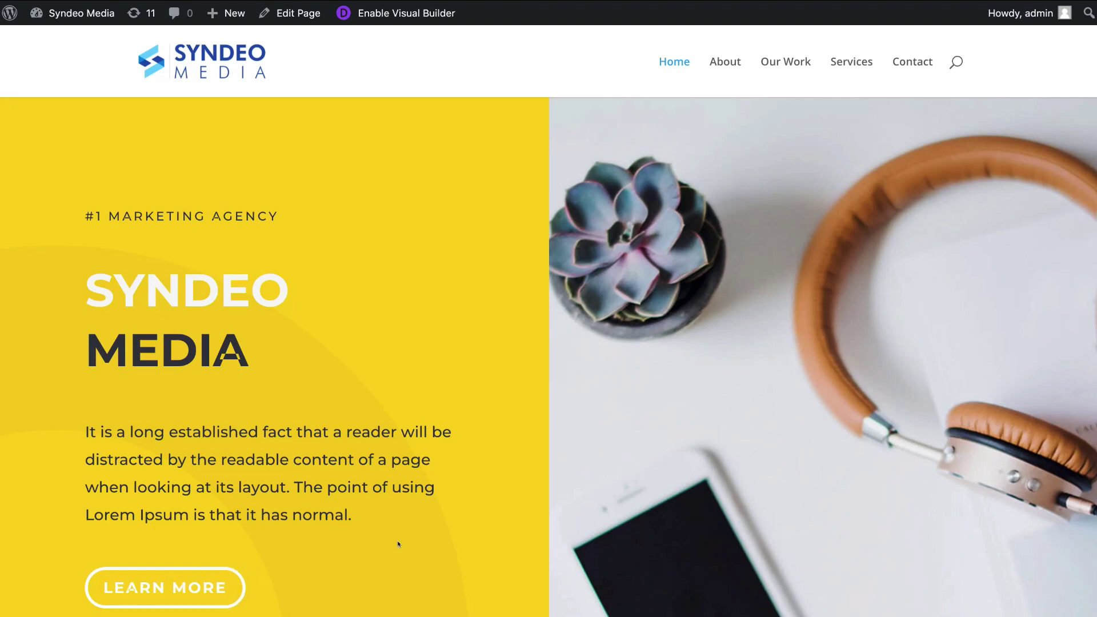
{"action": "scroll", "coordinate": [399, 544], "scroll_direction": "down", "scroll_amount": 20}
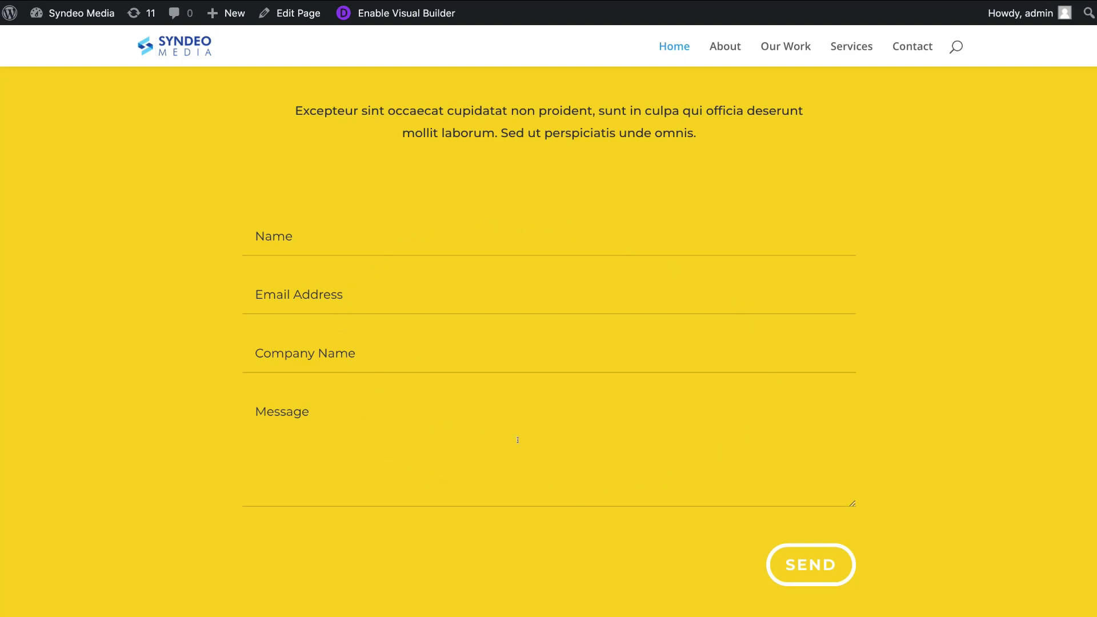
{"action": "scroll", "coordinate": [631, 389], "scroll_direction": "up", "scroll_amount": 20}
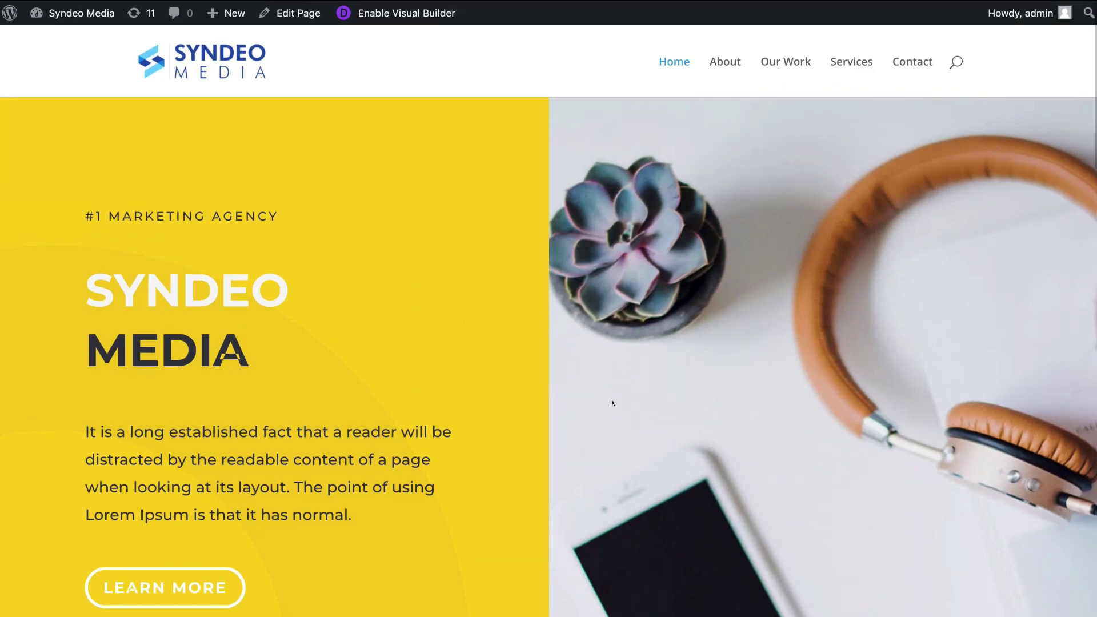
In the Visual Builder, relabel the hero's Learn More button to 'Book Now'.
{"action": "left_click", "coordinate": [426, 13]}
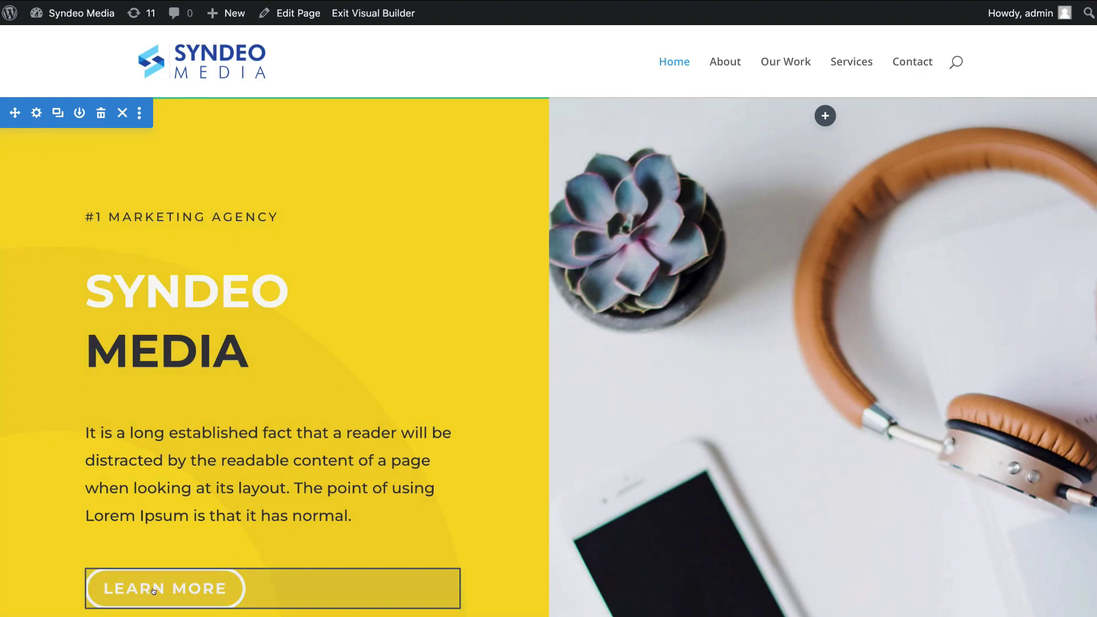
{"action": "mouse_move", "coordinate": [153, 590]}
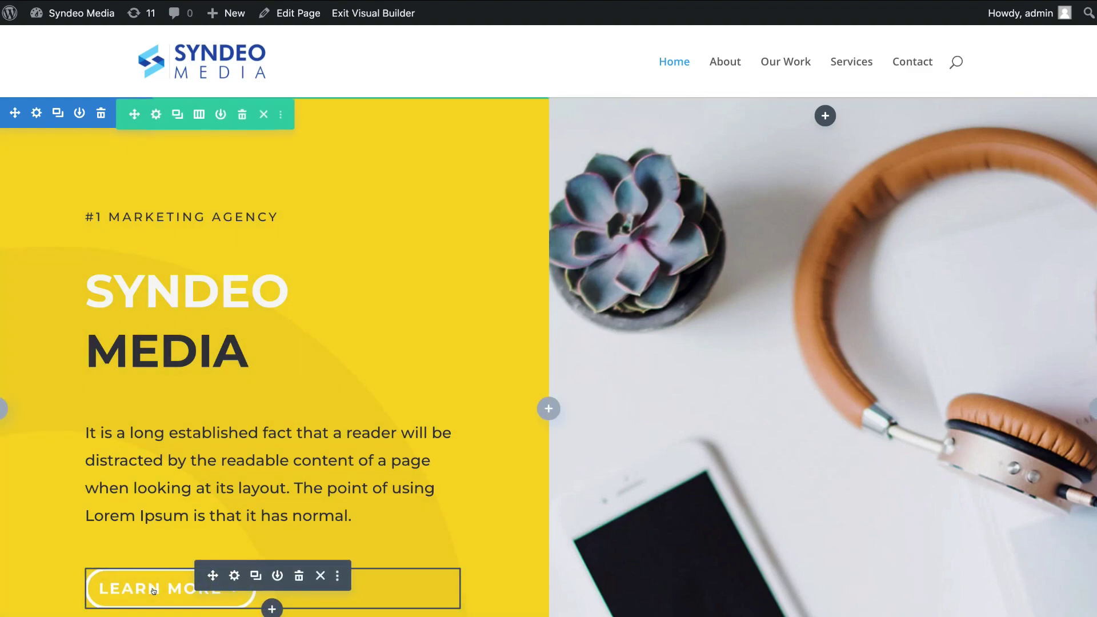
{"action": "left_click", "coordinate": [230, 575]}
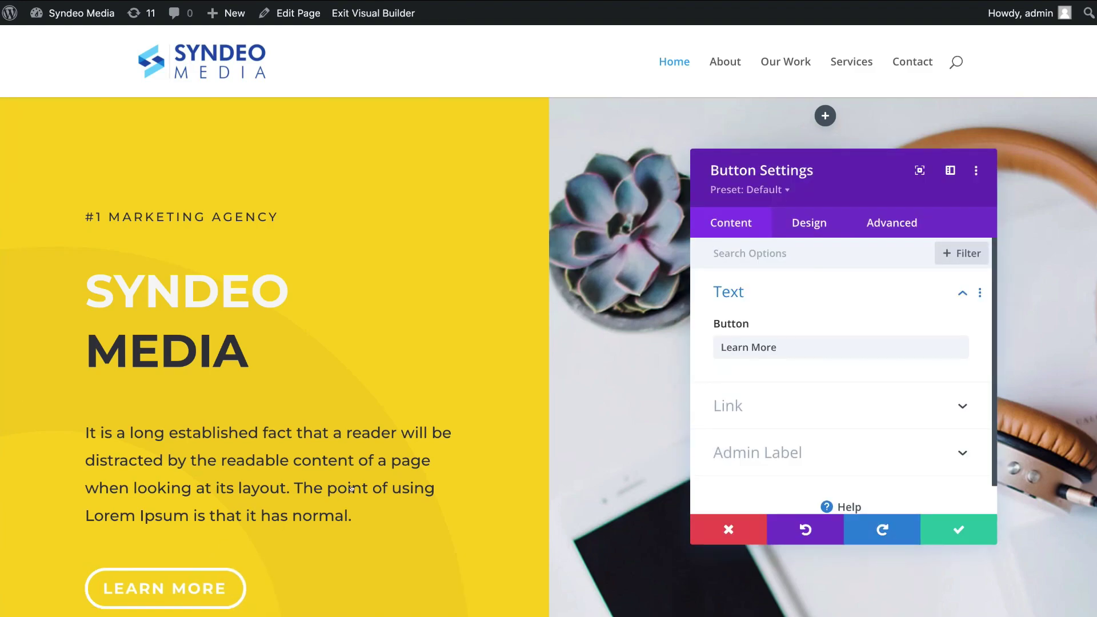
{"action": "triple_click", "coordinate": [781, 343]}
{"action": "type", "text": "Book Now"}
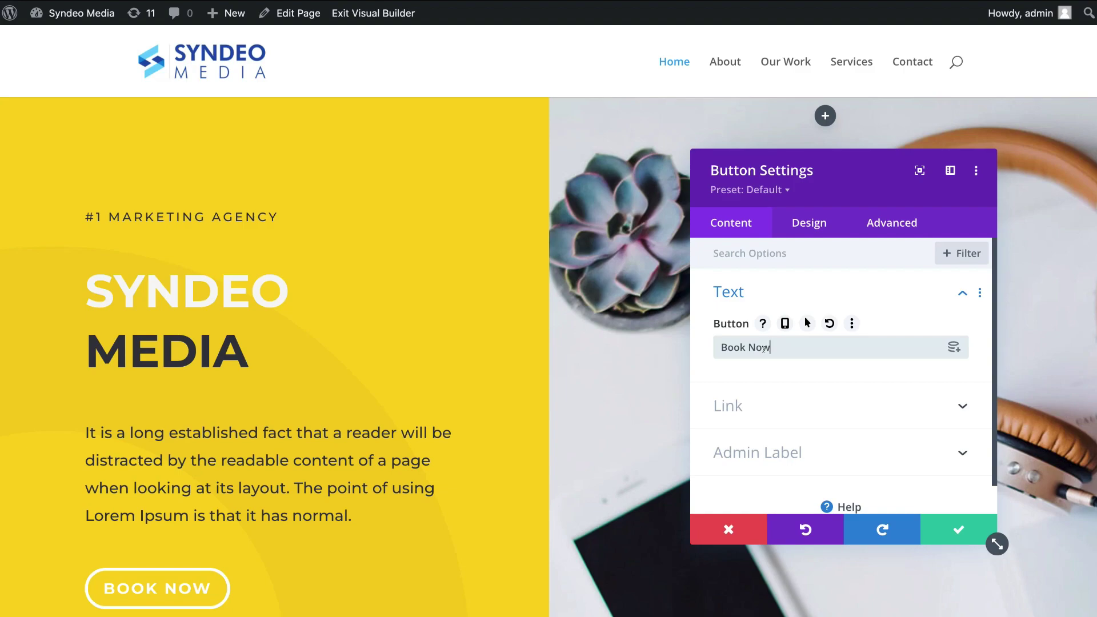
Set the button's link URL to #book-now and apply the button changes.
{"action": "left_click", "coordinate": [785, 400]}
{"action": "scroll", "coordinate": [797, 368], "scroll_direction": "down", "scroll_amount": 2}
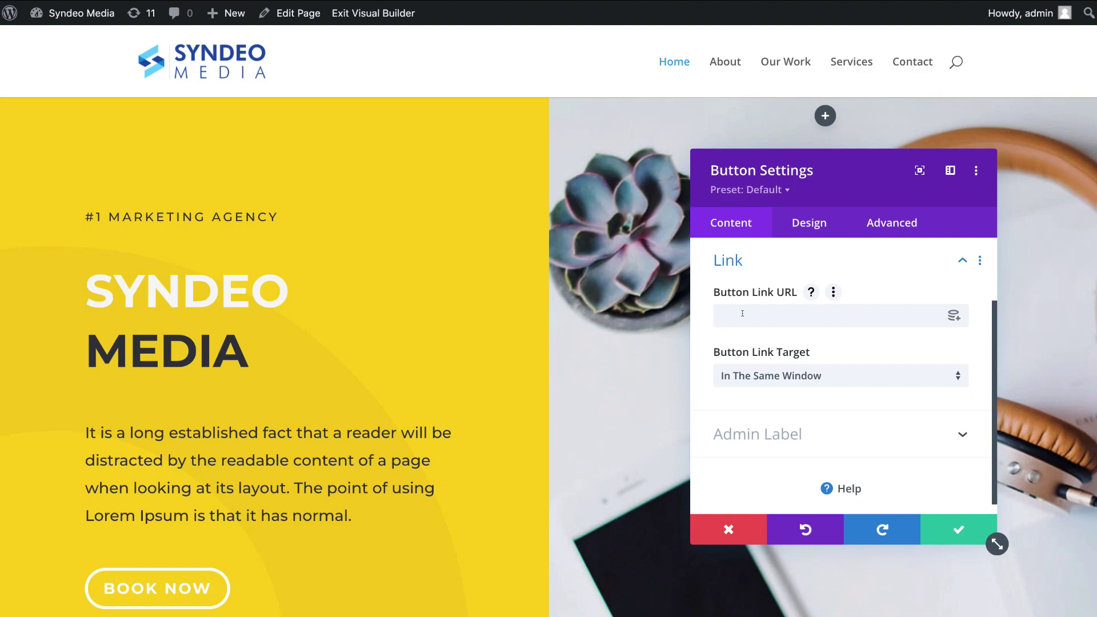
{"action": "left_click", "coordinate": [742, 313]}
{"action": "type", "text": "#book-now"}
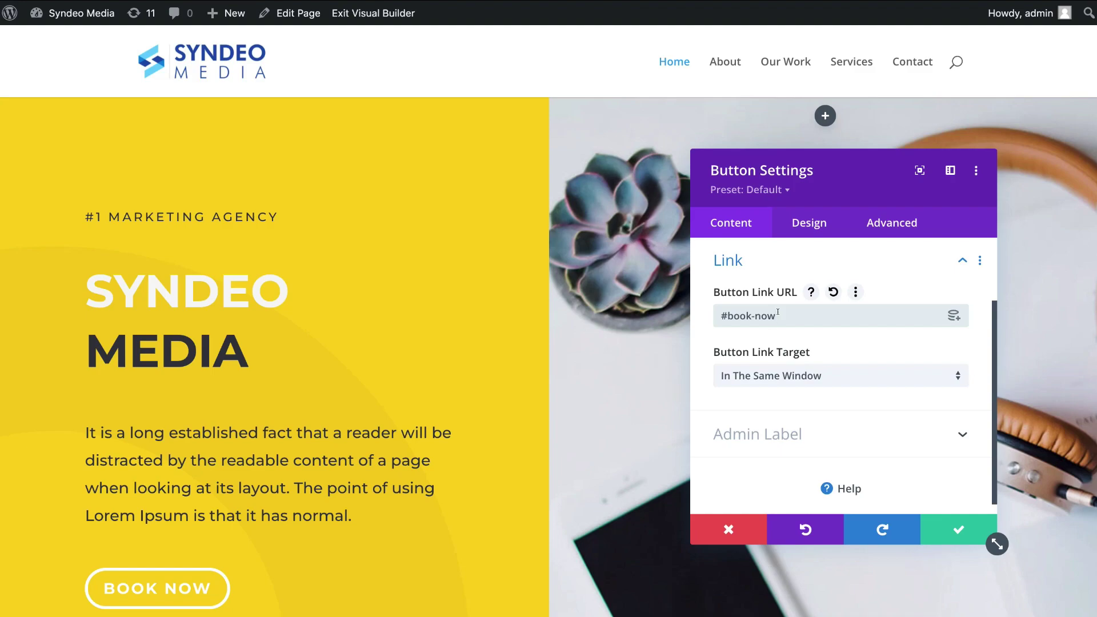
{"action": "left_click", "coordinate": [943, 523]}
Open the settings of the LET'S START SOMETHING NEW heading above the contact form.
{"action": "scroll", "coordinate": [780, 477], "scroll_direction": "down", "scroll_amount": 1}
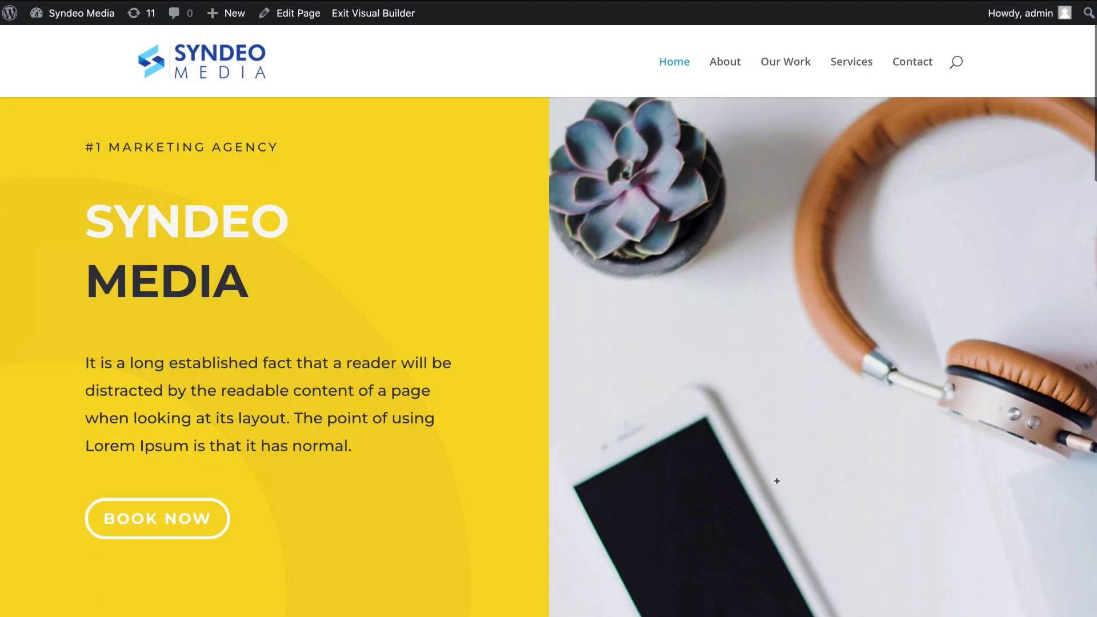
{"action": "scroll", "coordinate": [777, 481], "scroll_direction": "down", "scroll_amount": 20}
{"action": "scroll", "coordinate": [775, 484], "scroll_direction": "up", "scroll_amount": 4}
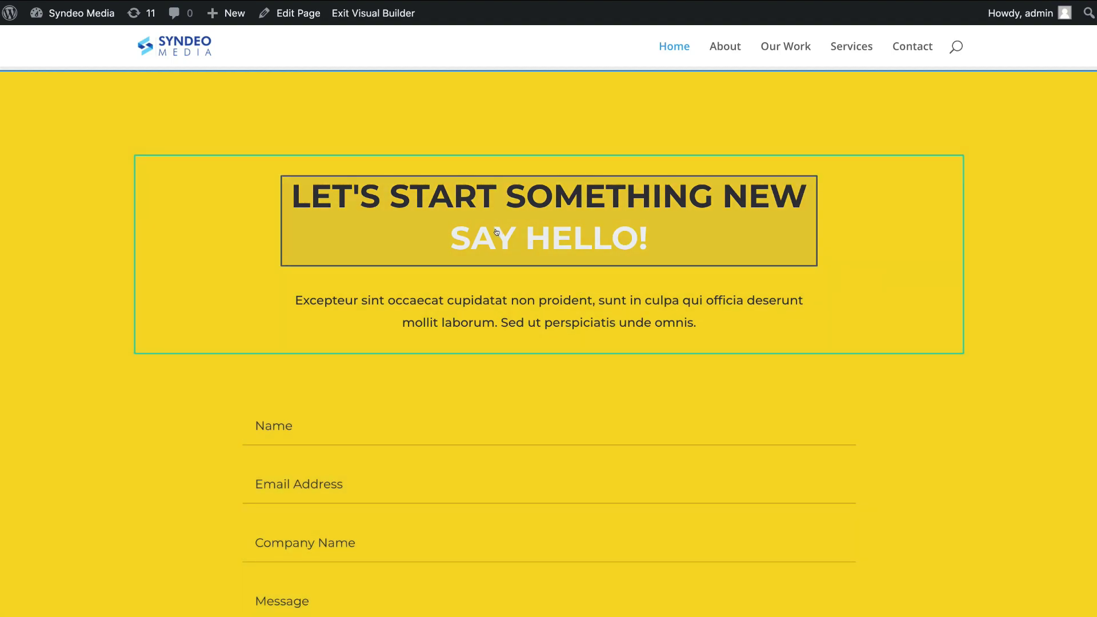
{"action": "mouse_move", "coordinate": [497, 231]}
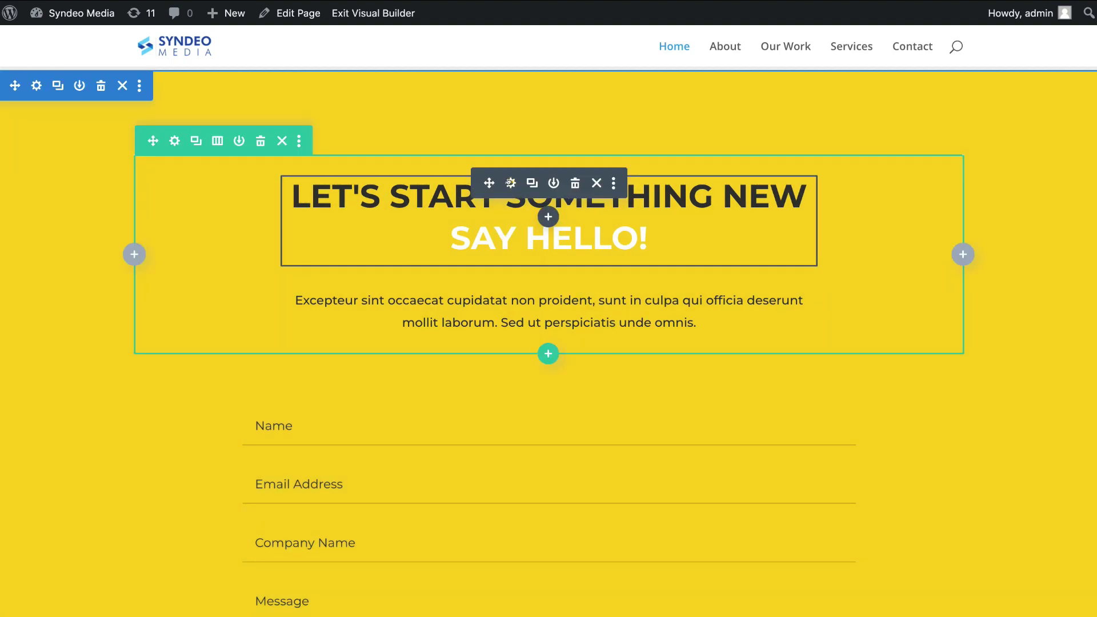
{"action": "left_click", "coordinate": [509, 182]}
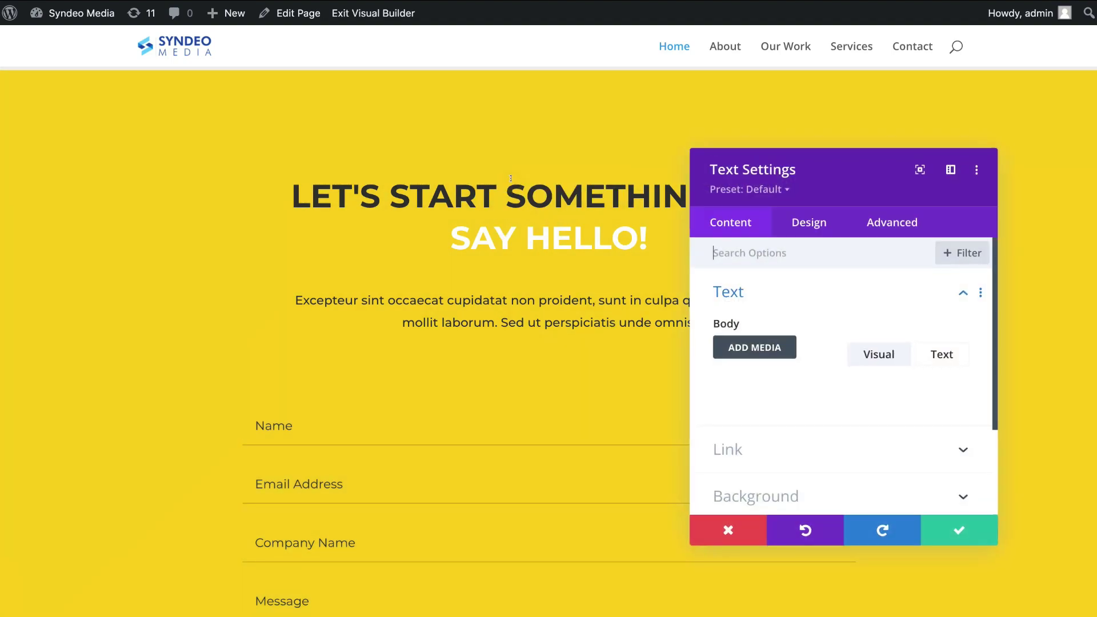
Set its CSS ID to book-now under Advanced > CSS ID & Classes and apply it.
{"action": "left_click", "coordinate": [898, 225]}
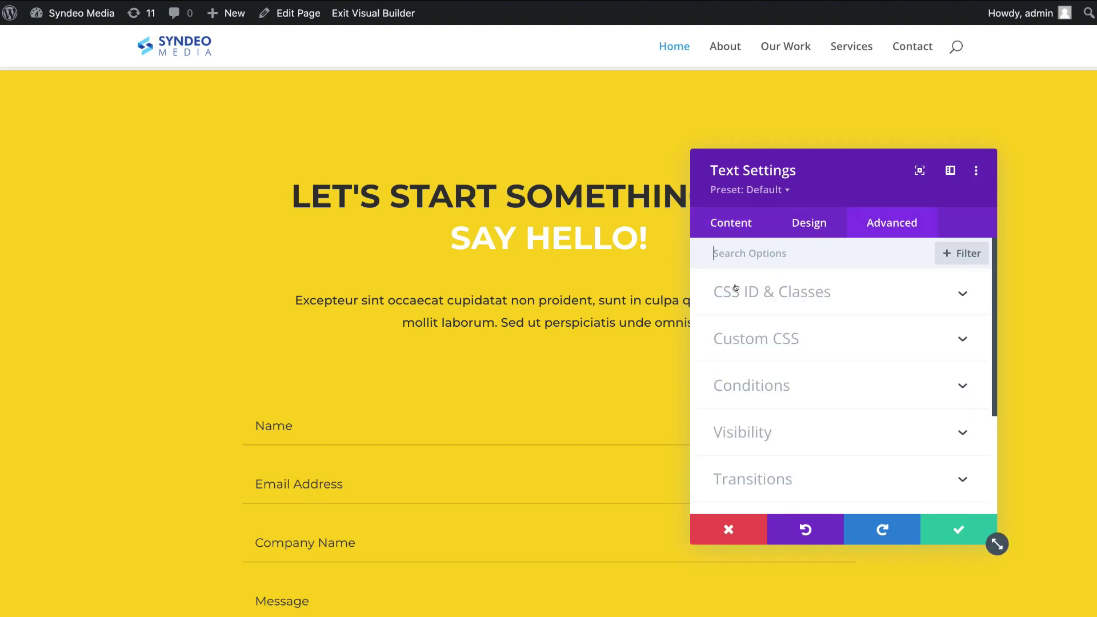
{"action": "left_click", "coordinate": [842, 296]}
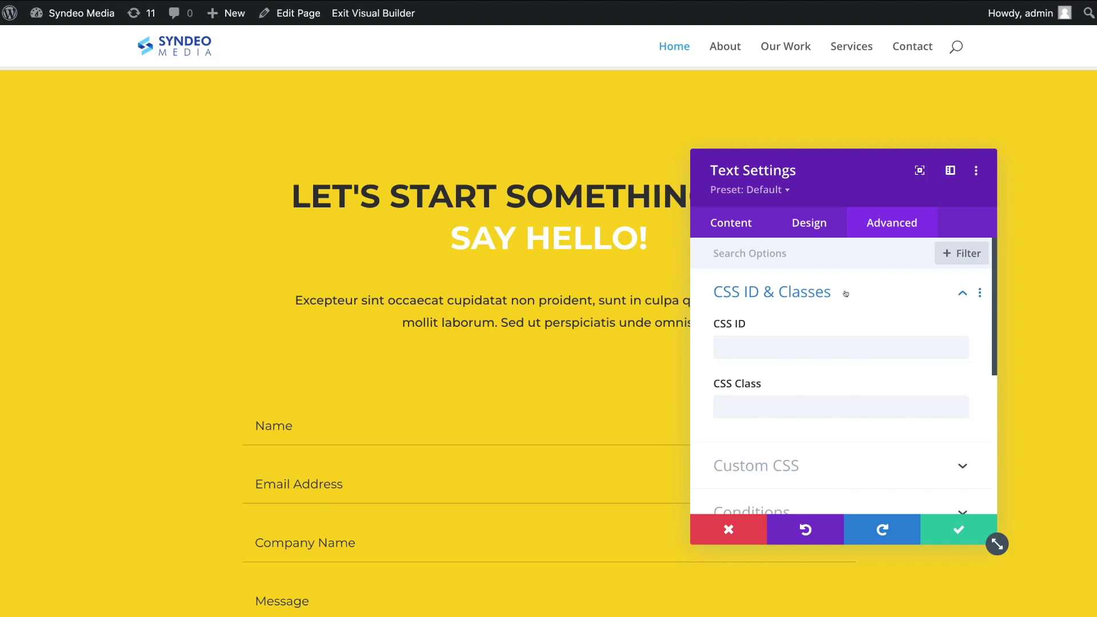
{"action": "left_click", "coordinate": [778, 341]}
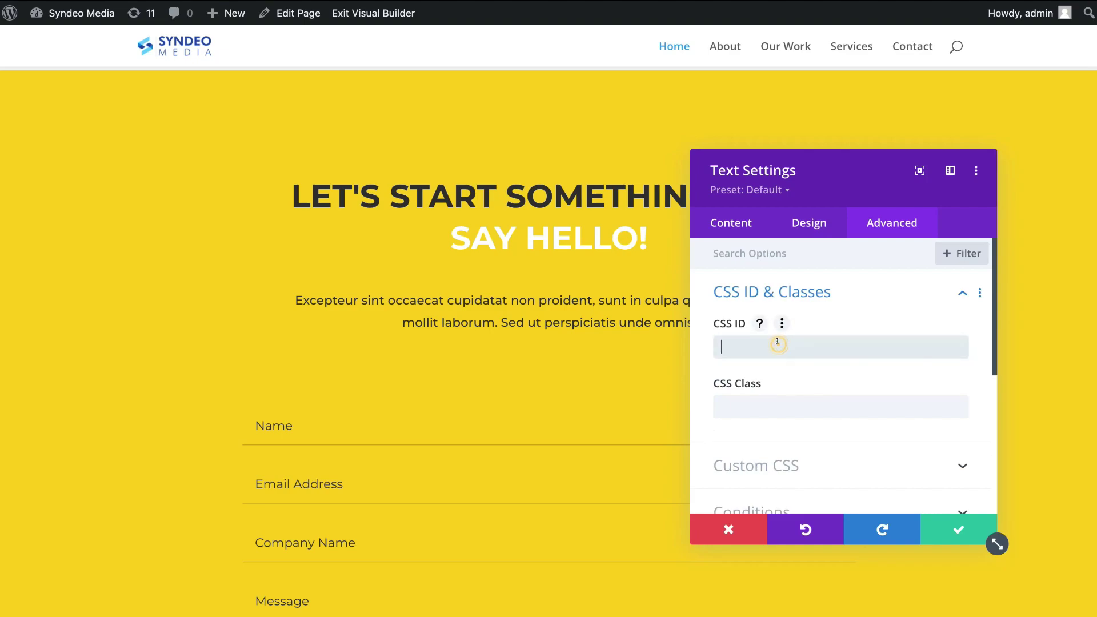
{"action": "type", "text": "book-now"}
{"action": "left_click", "coordinate": [958, 527]}
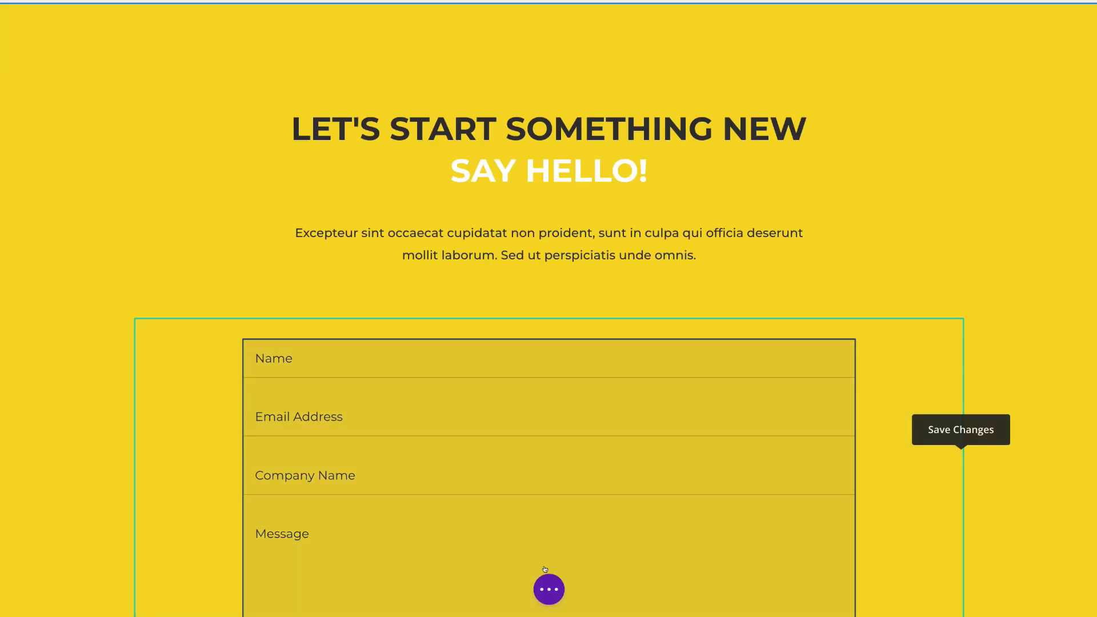
{"action": "left_click", "coordinate": [550, 582]}
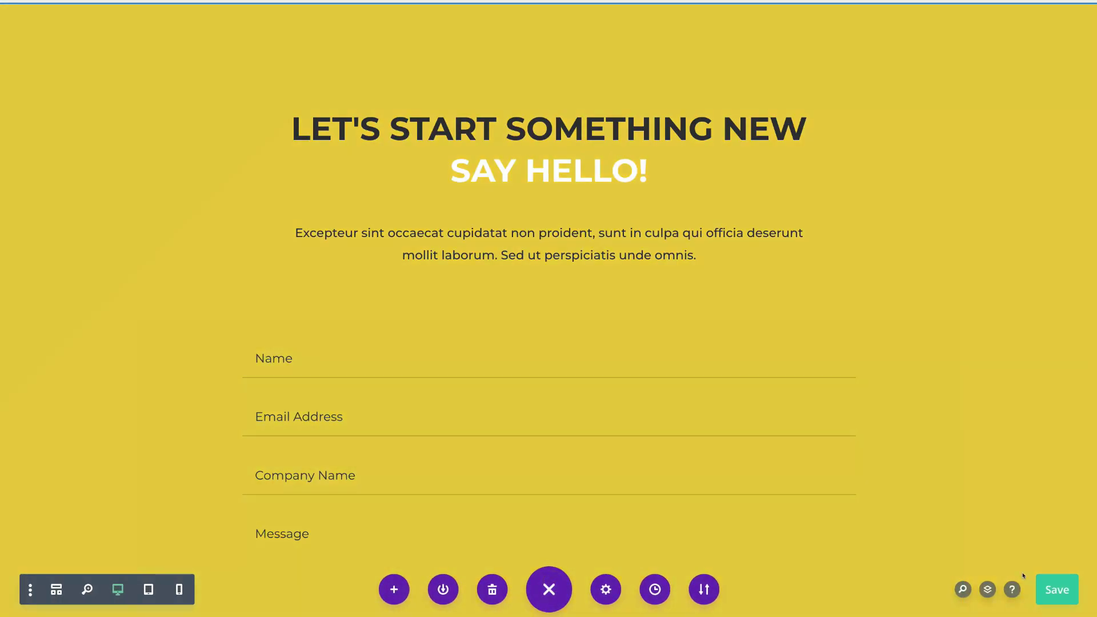
Save the page, exit the Visual Builder, and test the Book Now and Our Work anchors.
{"action": "left_click", "coordinate": [1054, 589]}
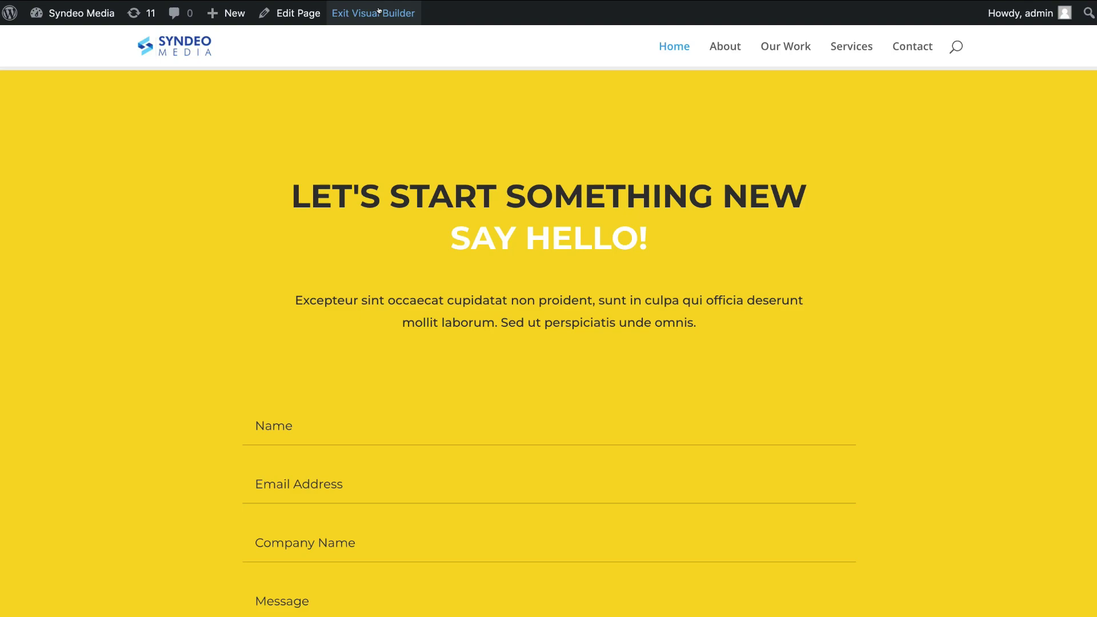
{"action": "left_click", "coordinate": [379, 11]}
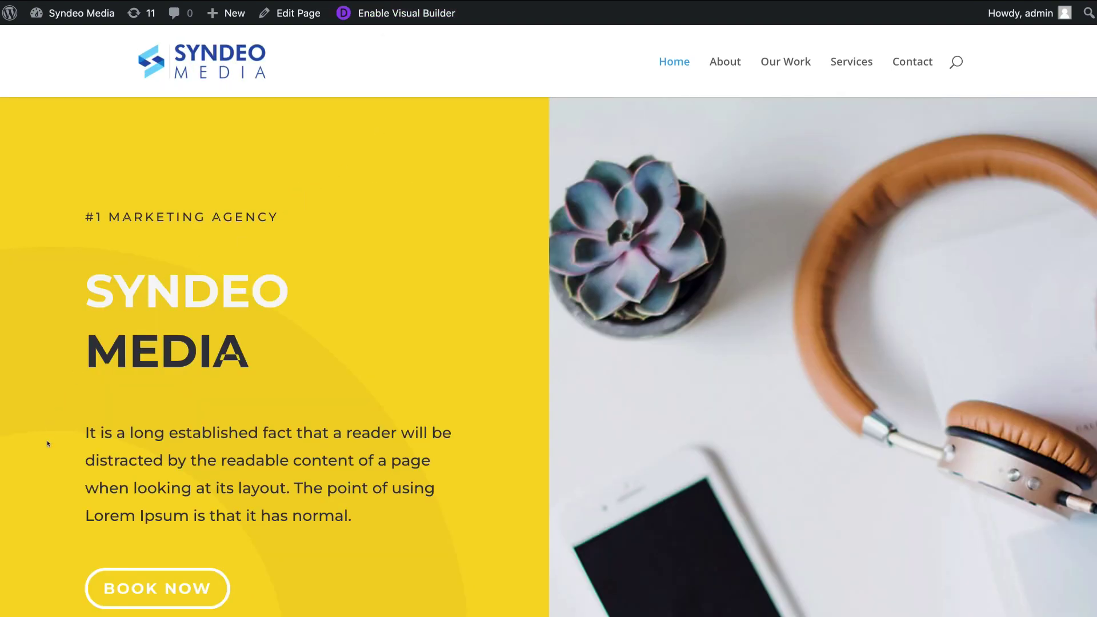
{"action": "left_click", "coordinate": [164, 582]}
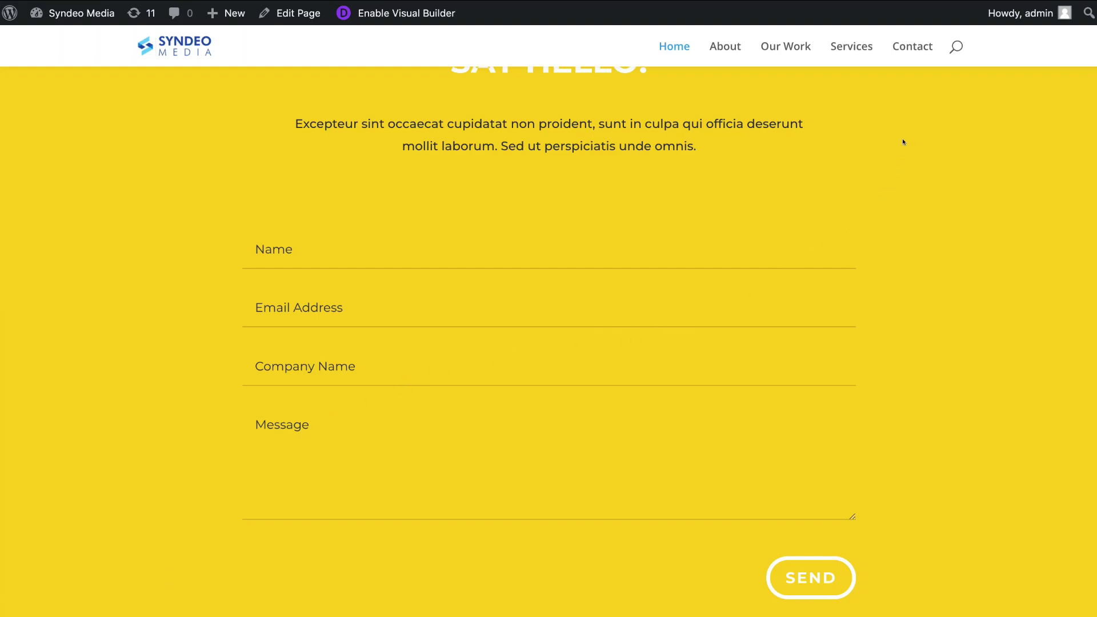
{"action": "left_click", "coordinate": [785, 47]}
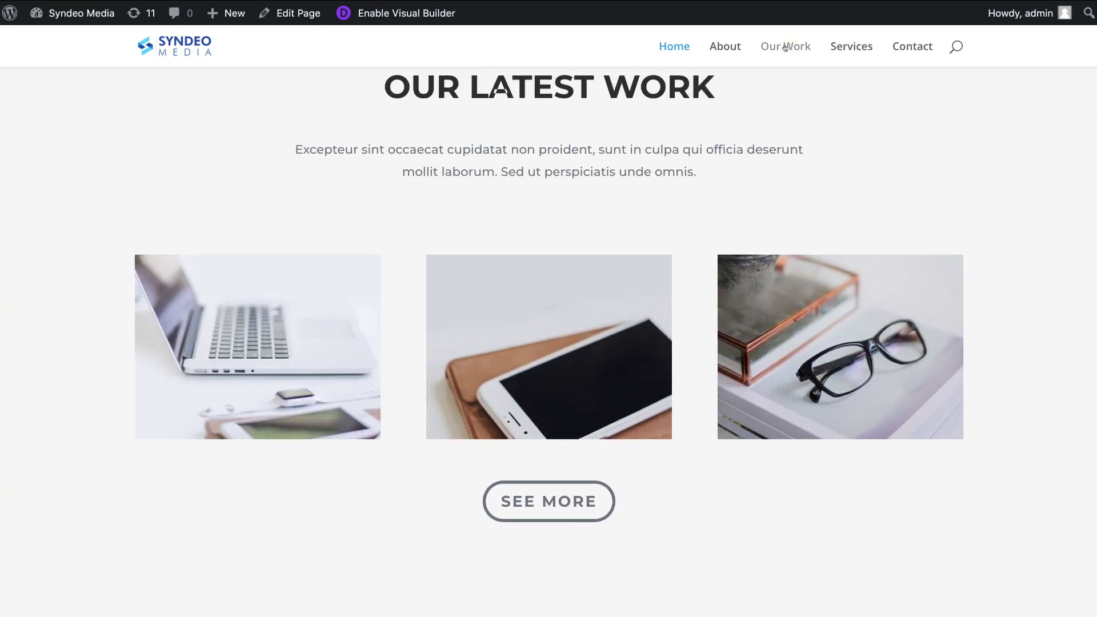